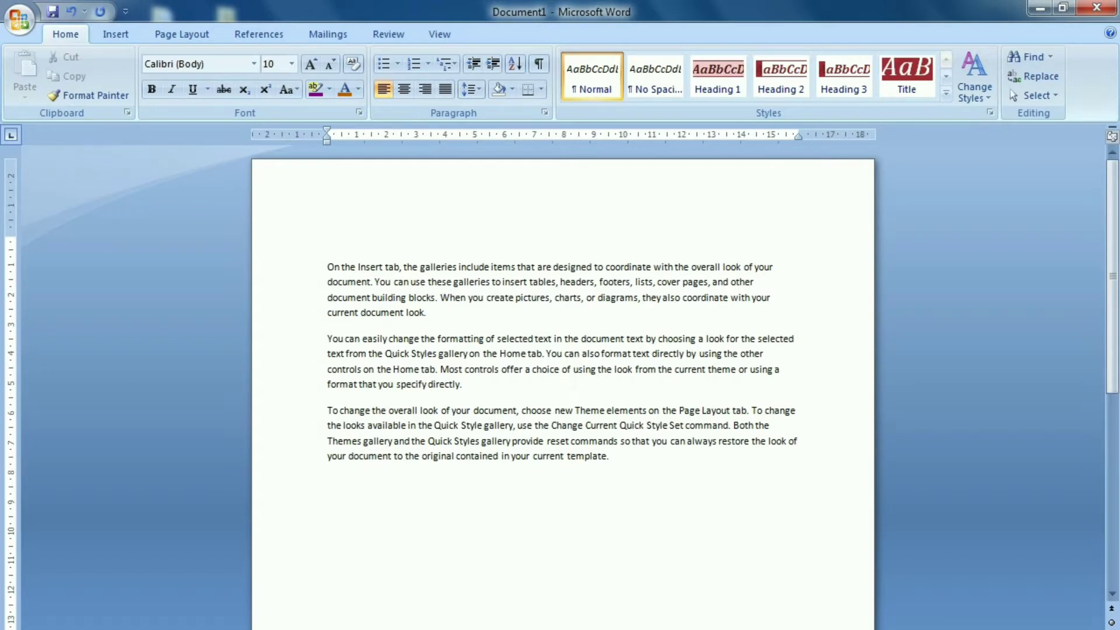
Step: Insert the Desert sample picture from Sample Pictures at the top of the document
{"action": "left_click", "coordinate": [116, 36]}
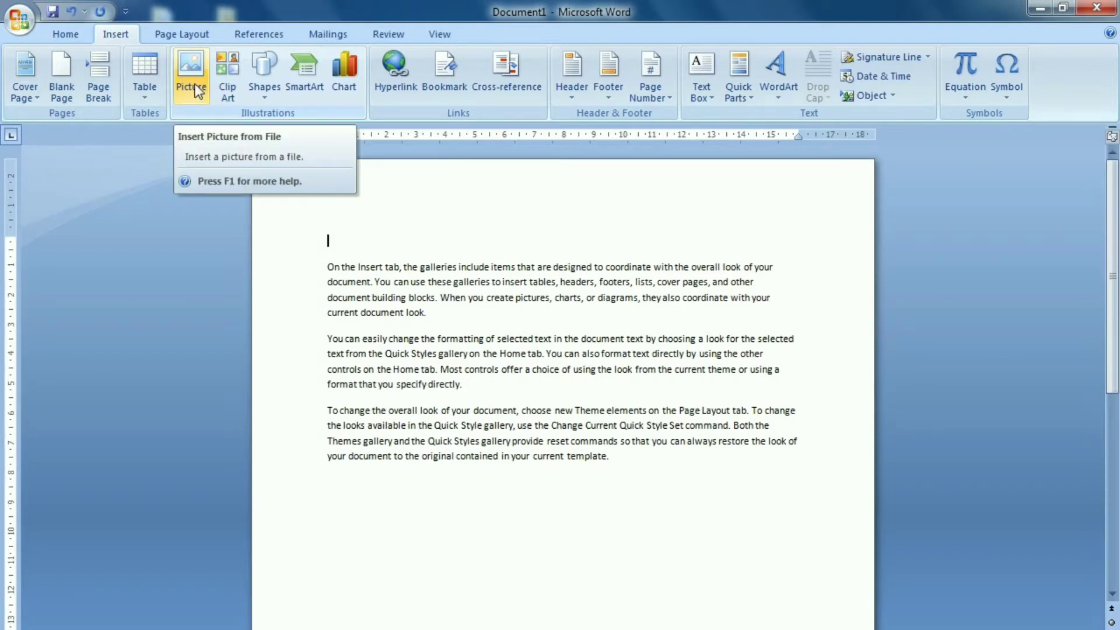
{"action": "left_click", "coordinate": [196, 90]}
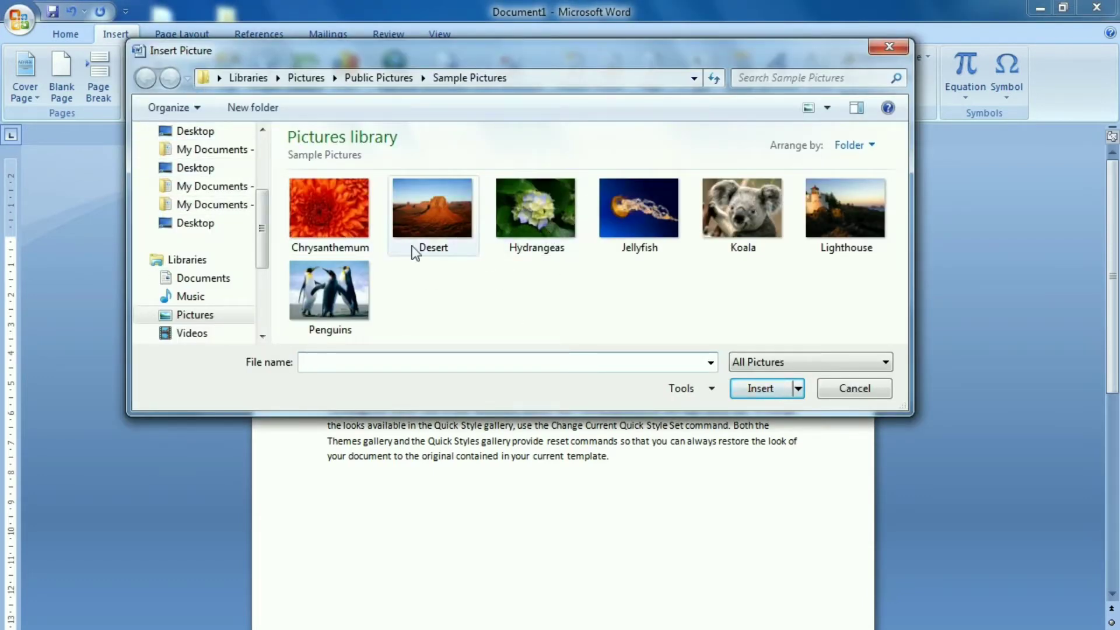
{"action": "left_click", "coordinate": [435, 205]}
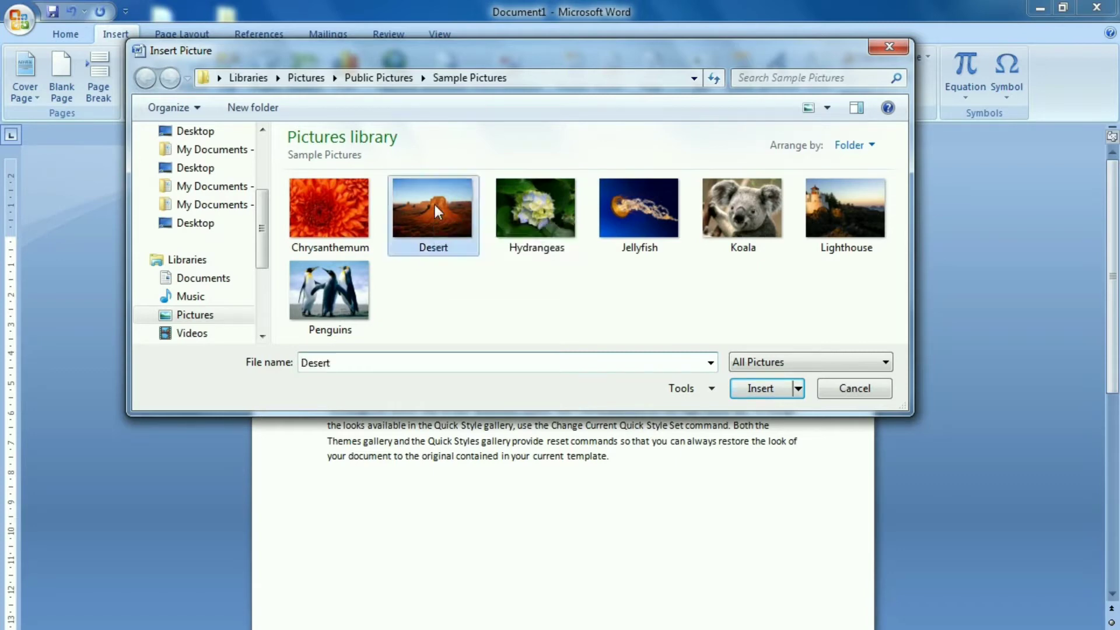
{"action": "left_click", "coordinate": [757, 388]}
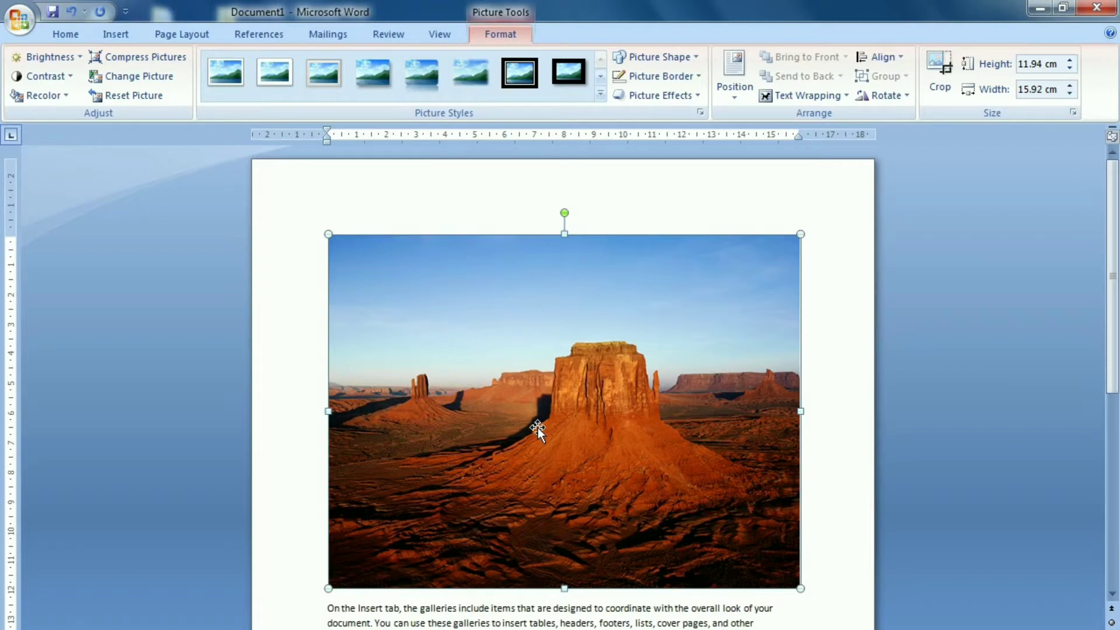
{"action": "scroll", "coordinate": [538, 428], "scroll_direction": "down", "scroll_amount": 1}
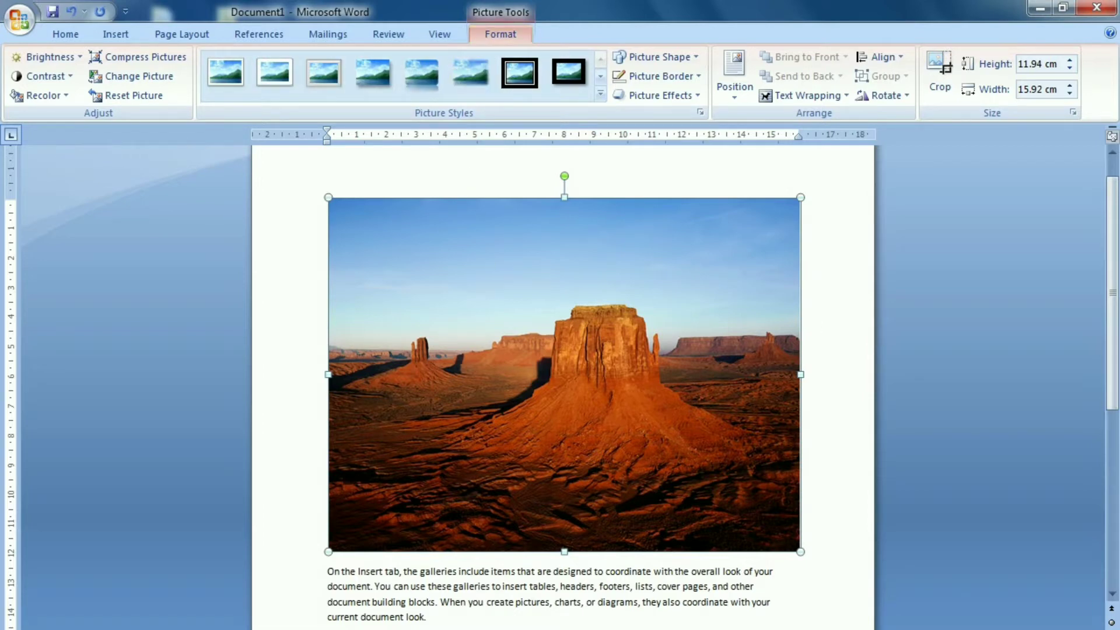
{"action": "key", "text": "Escape"}
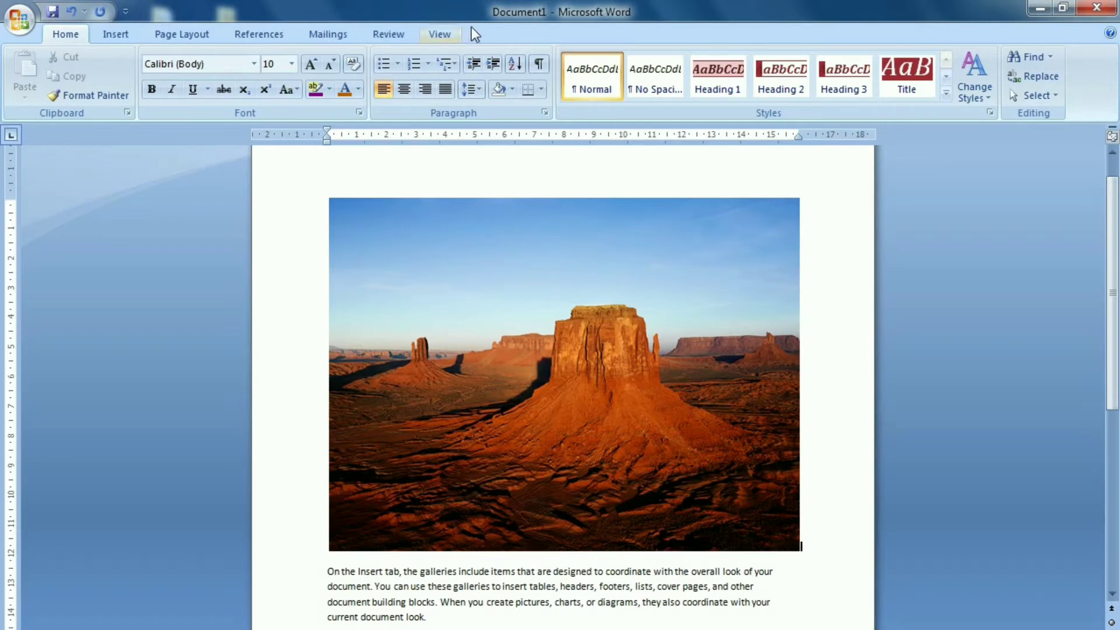
{"action": "left_click", "coordinate": [537, 324]}
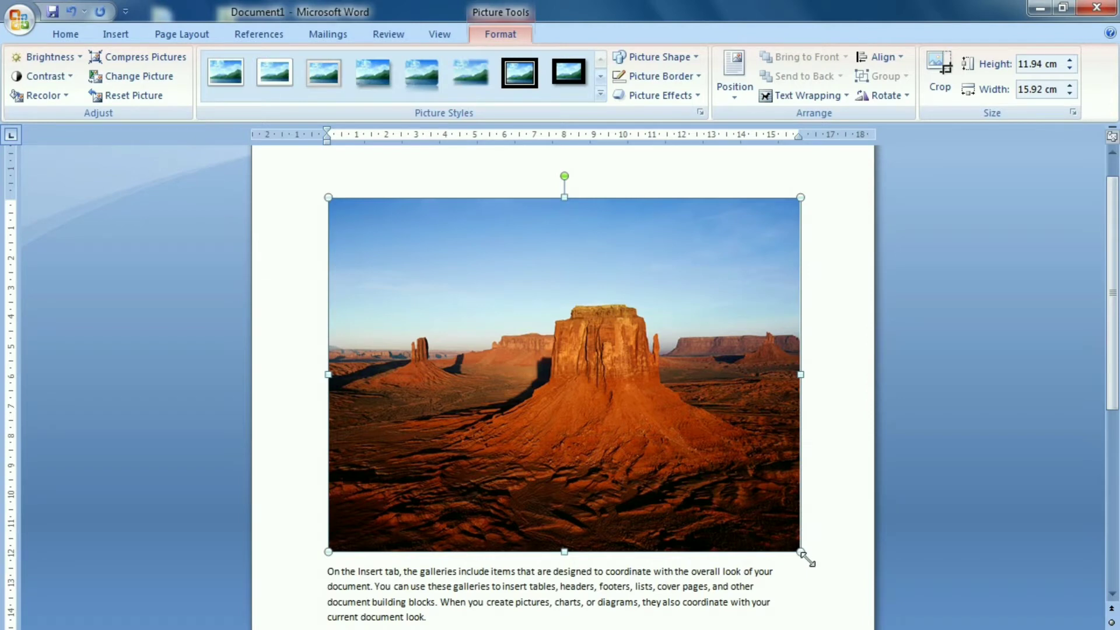
Step: Resize the Desert picture from its lower-right corner to about 10.59 × 14.12 cm
{"action": "mouse_move", "coordinate": [807, 559]}
{"action": "left_mouse_down"}
{"action": "mouse_move", "coordinate": [528, 385]}
{"action": "mouse_move", "coordinate": [767, 526]}
{"action": "left_mouse_up"}
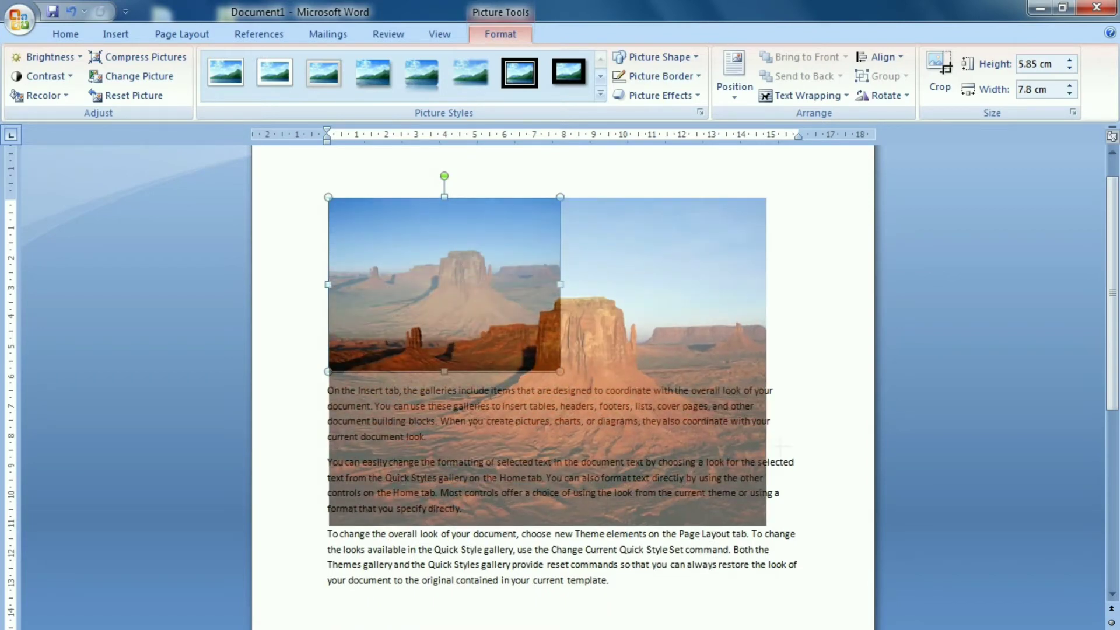
{"action": "left_click_drag", "start_coordinate": [780, 446], "coordinate": [781, 447]}
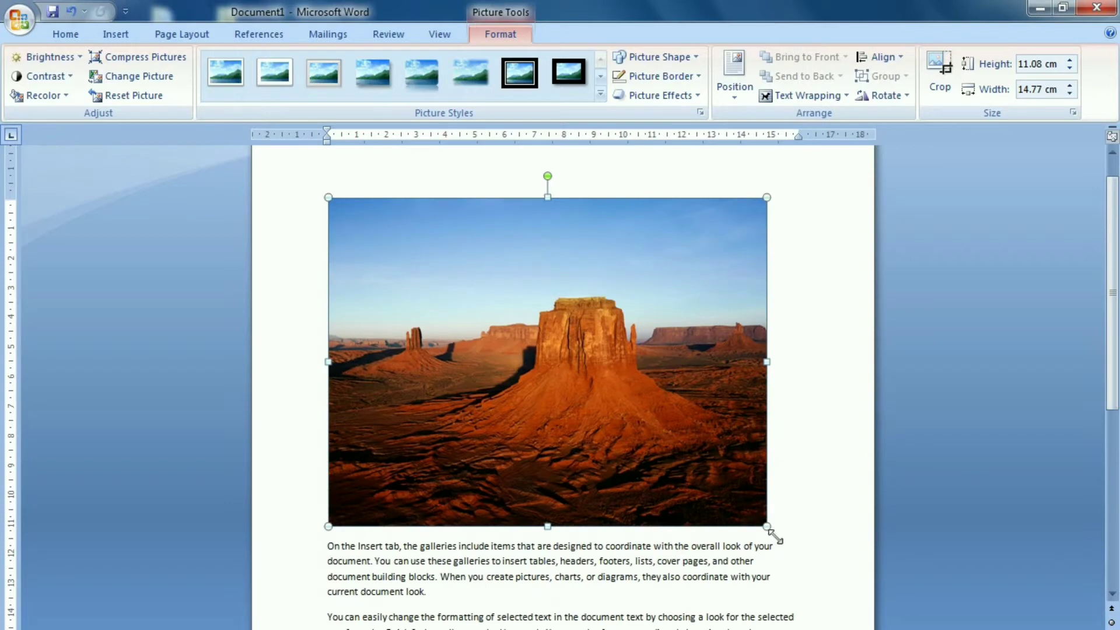
{"action": "left_click_drag", "start_coordinate": [756, 521], "coordinate": [724, 509]}
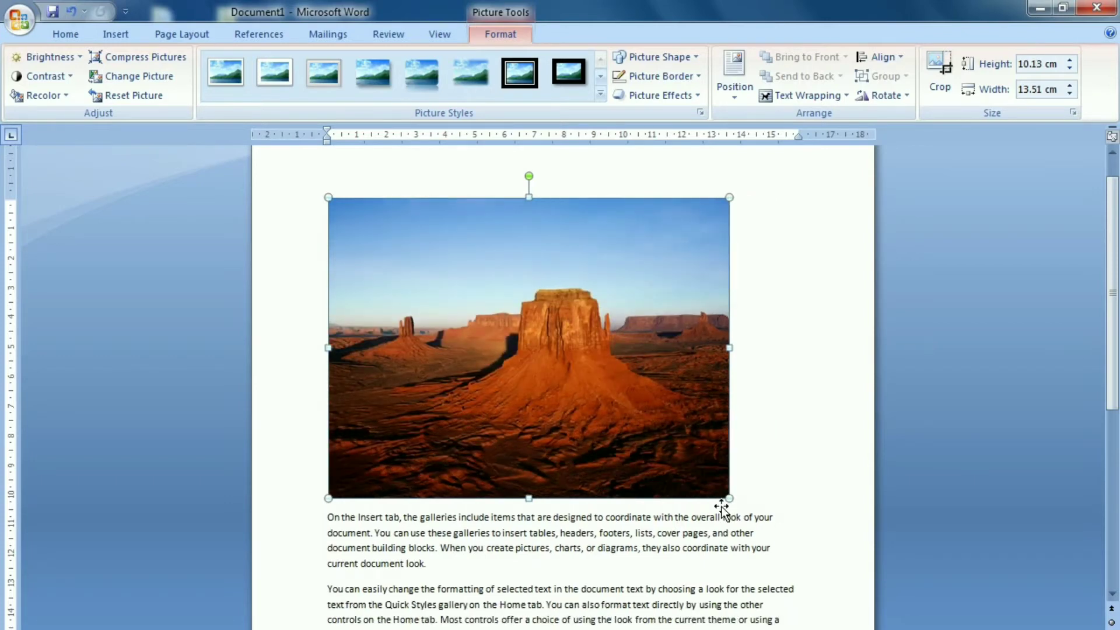
{"action": "left_click_drag", "start_coordinate": [722, 507], "coordinate": [752, 513]}
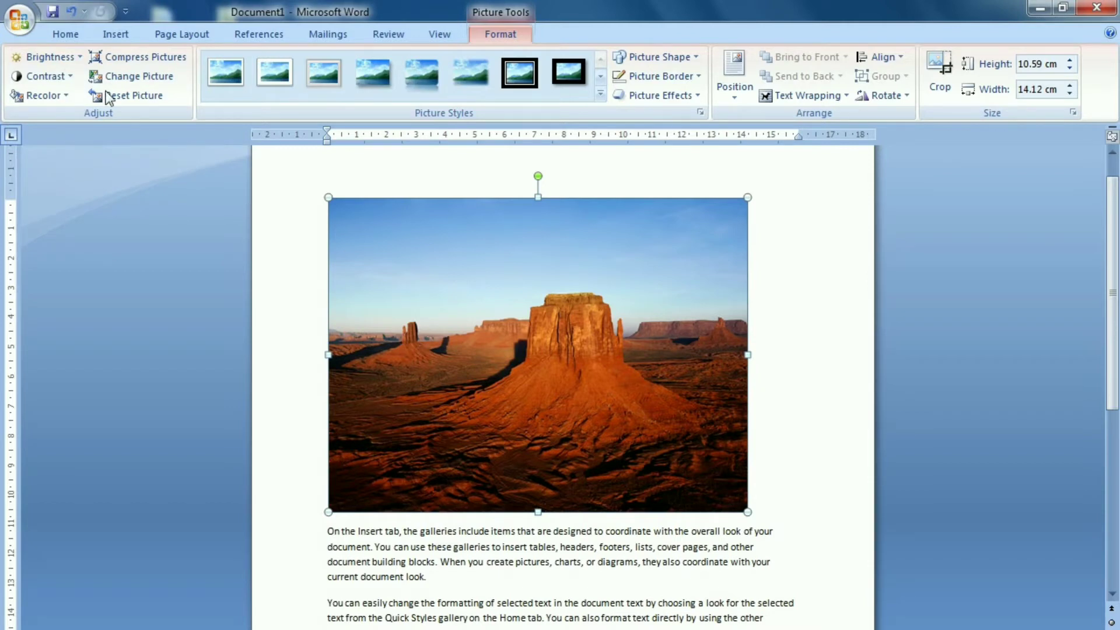
{"action": "left_click", "coordinate": [69, 64]}
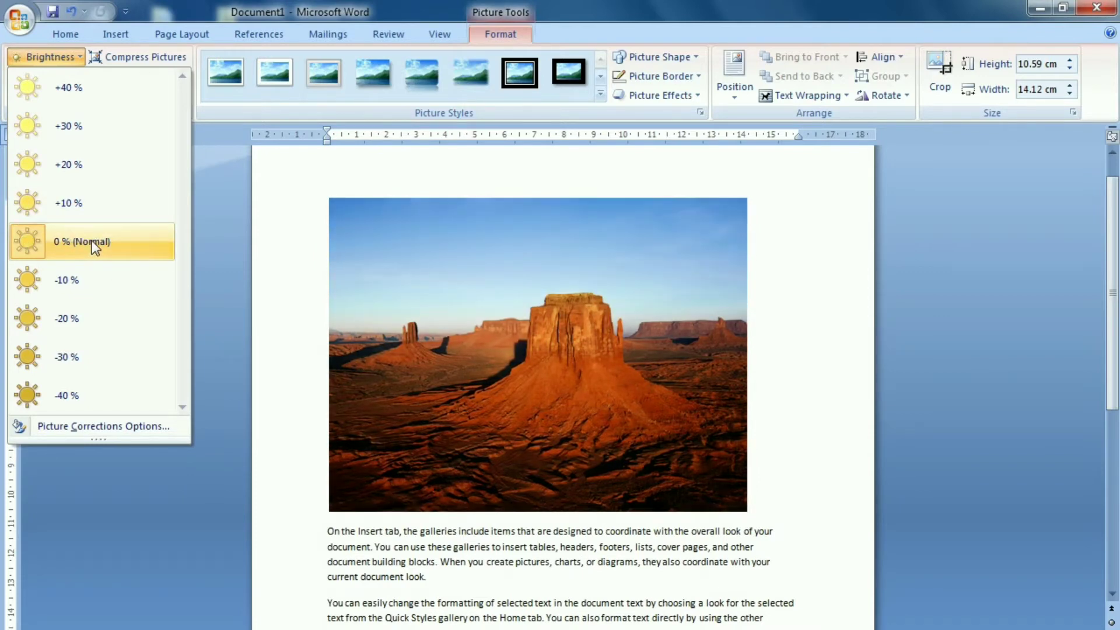
{"action": "left_click", "coordinate": [92, 242]}
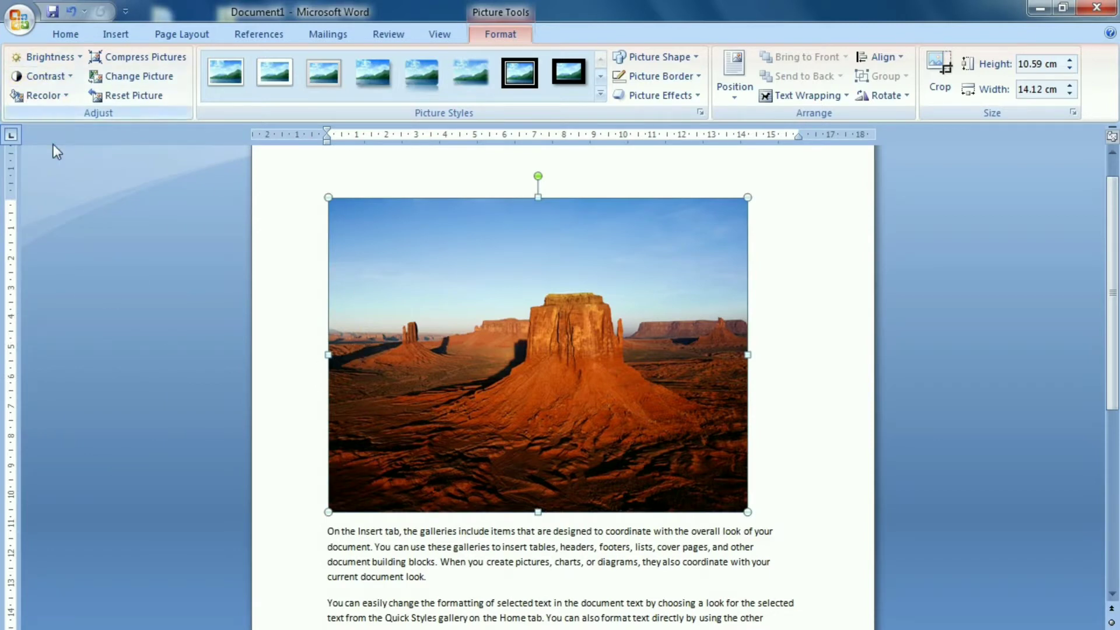
{"action": "left_click", "coordinate": [69, 75]}
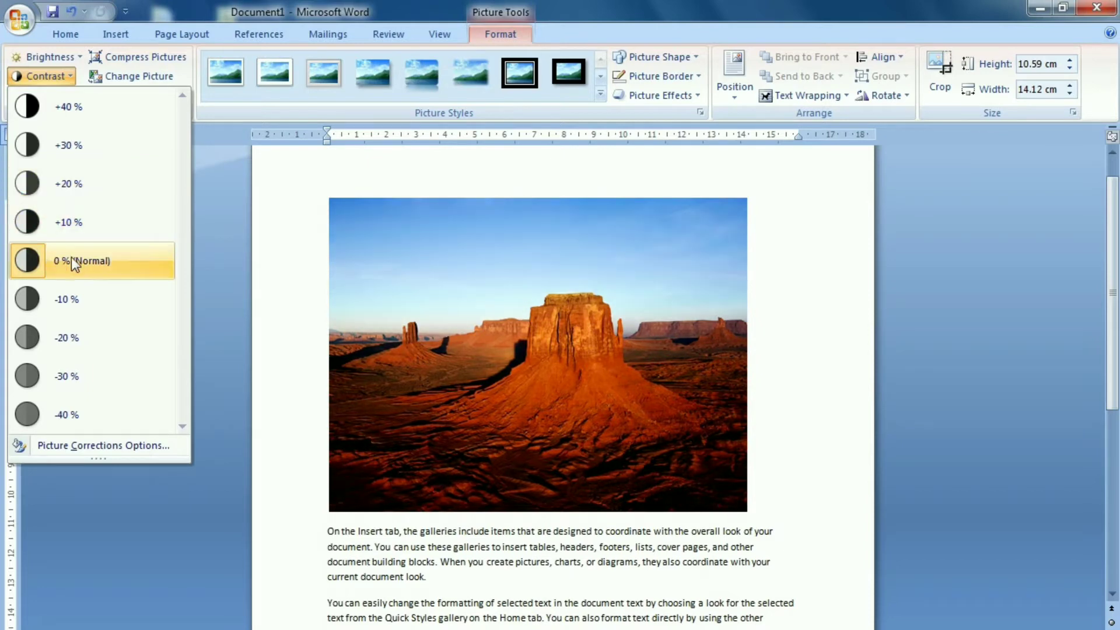
{"action": "left_click", "coordinate": [87, 258]}
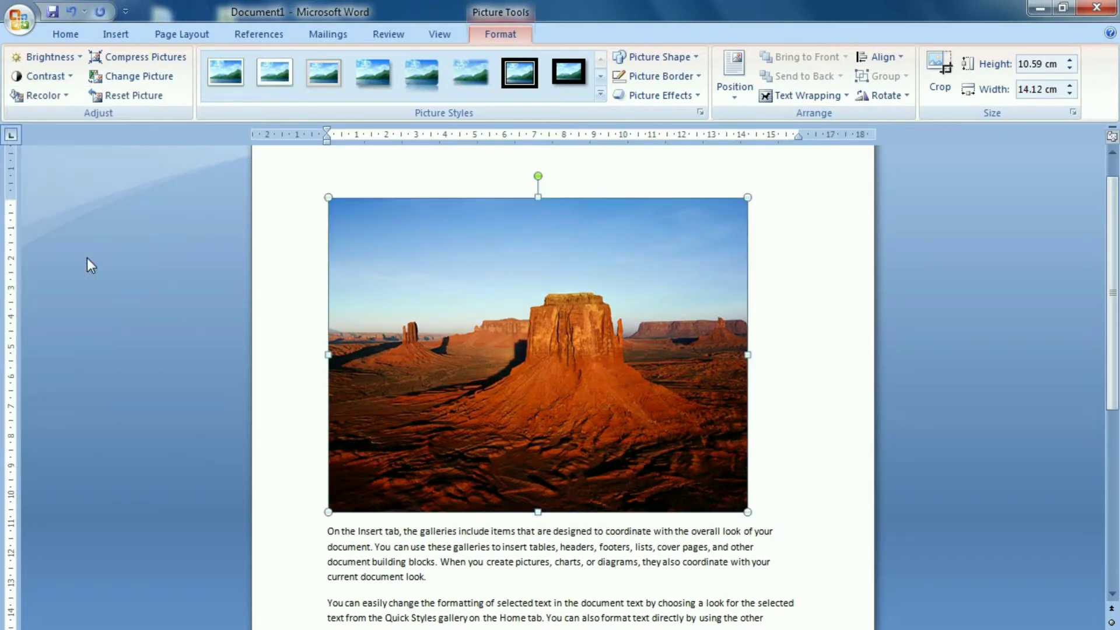
Step: Recolor the Desert picture with the dark purple variation
{"action": "left_click", "coordinate": [66, 94]}
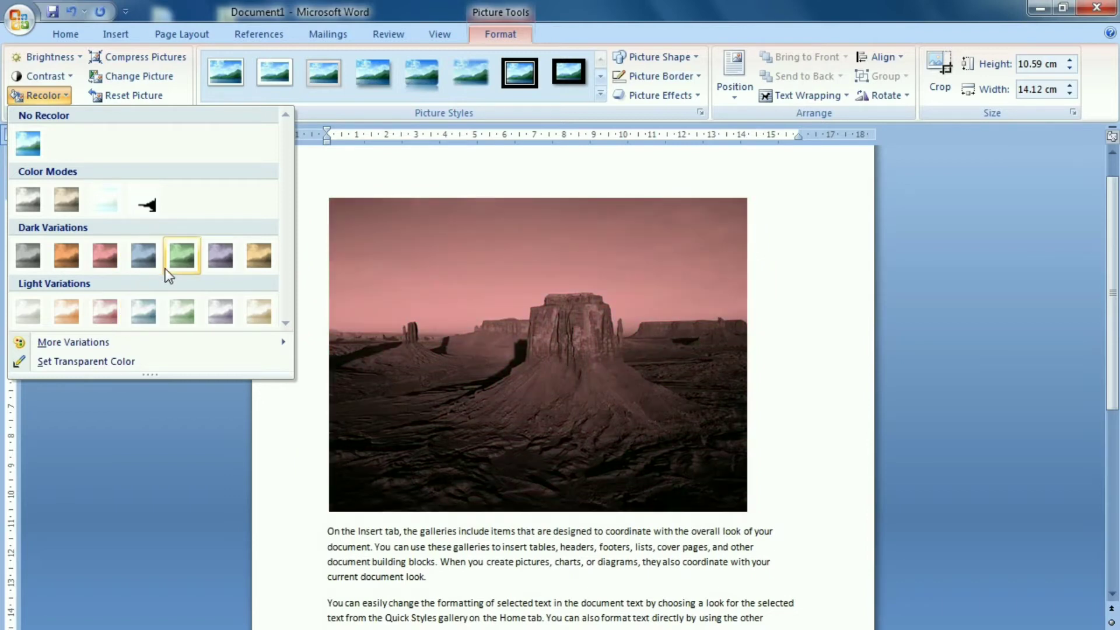
{"action": "left_click", "coordinate": [215, 264]}
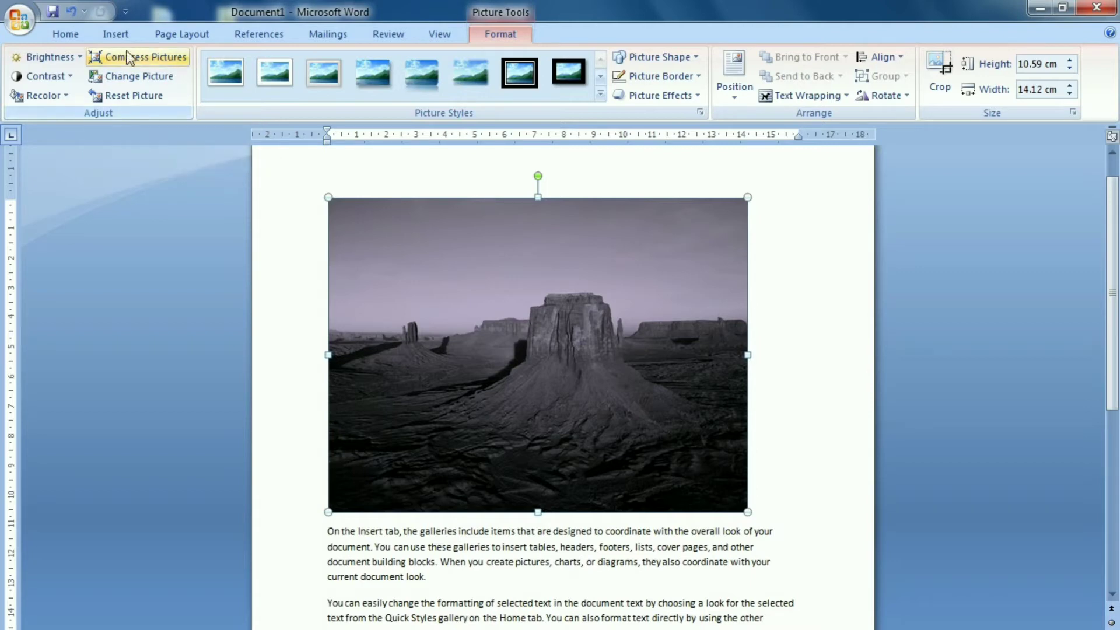
{"action": "left_click", "coordinate": [171, 61]}
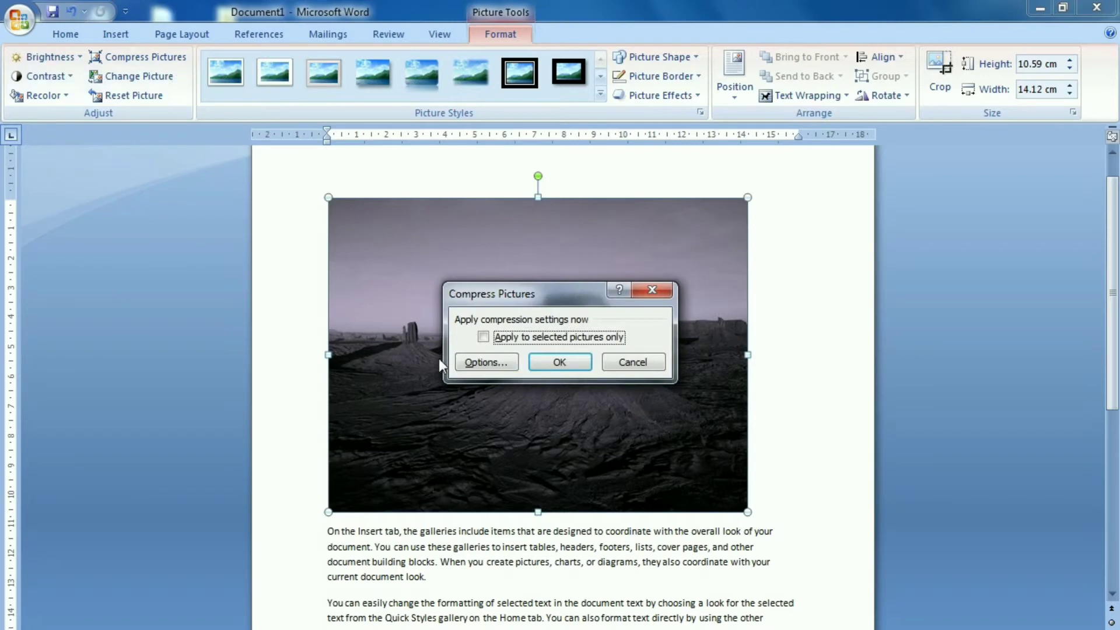
{"action": "left_click", "coordinate": [481, 362]}
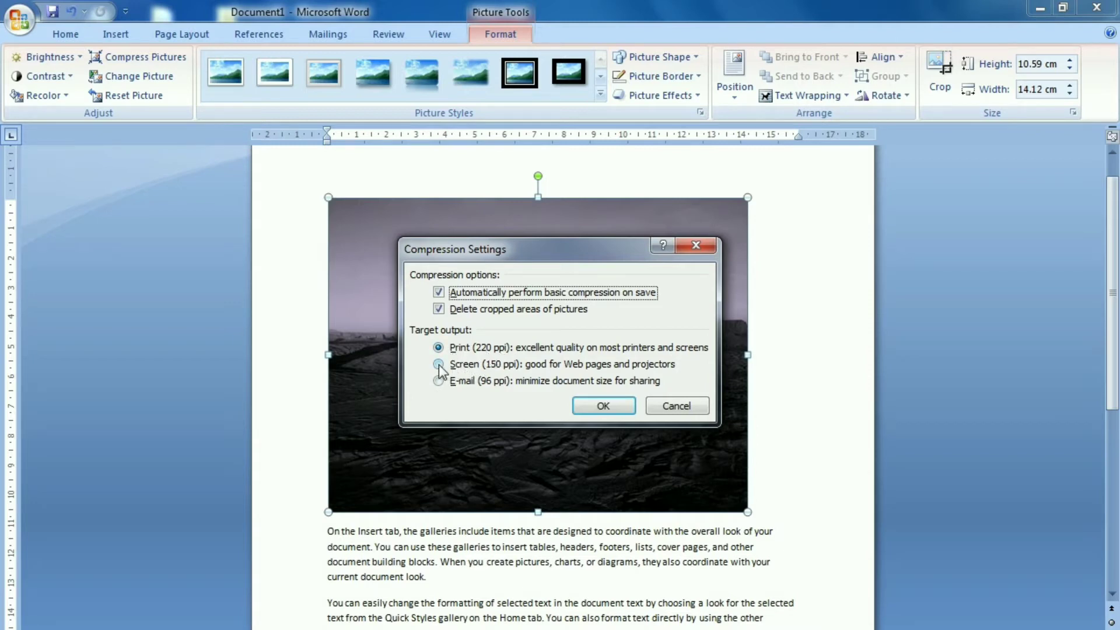
{"action": "left_click", "coordinate": [439, 366]}
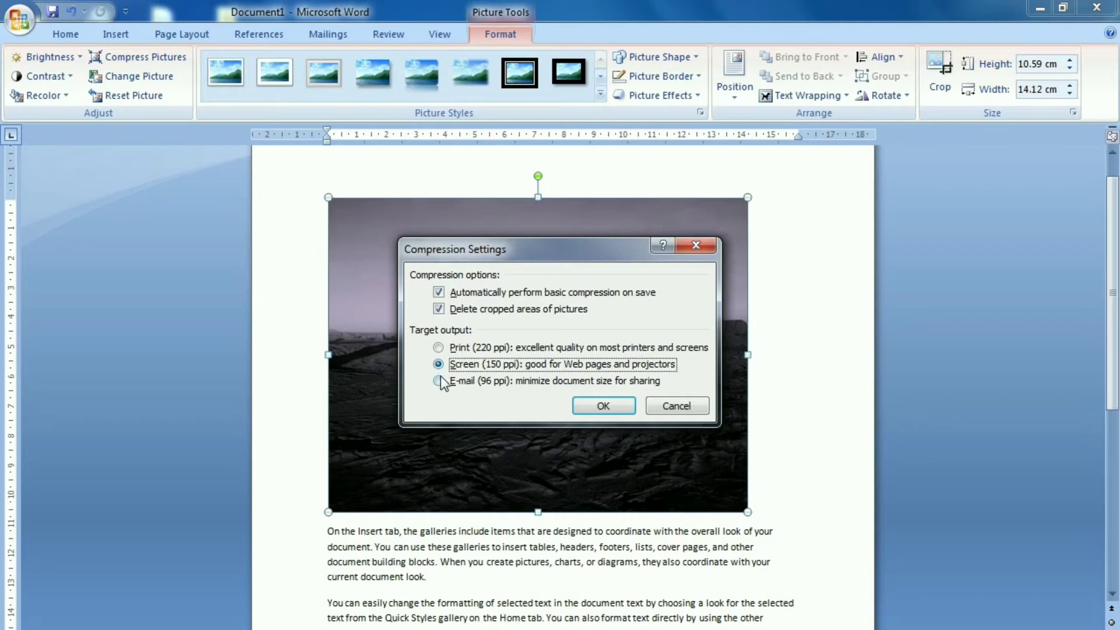
{"action": "left_click", "coordinate": [440, 377]}
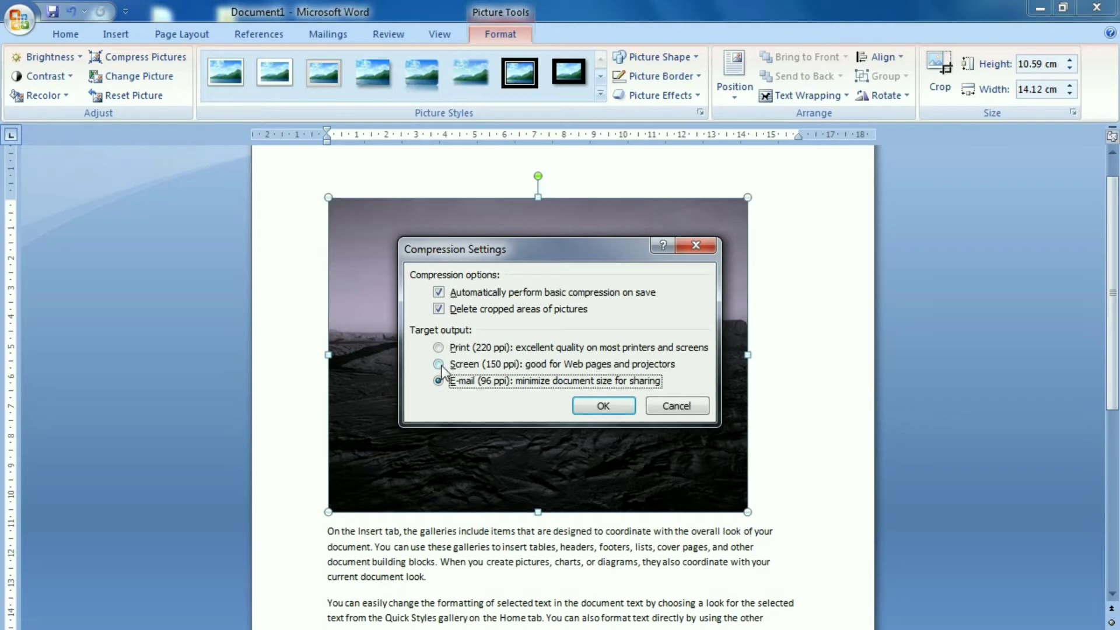
{"action": "left_click", "coordinate": [440, 365]}
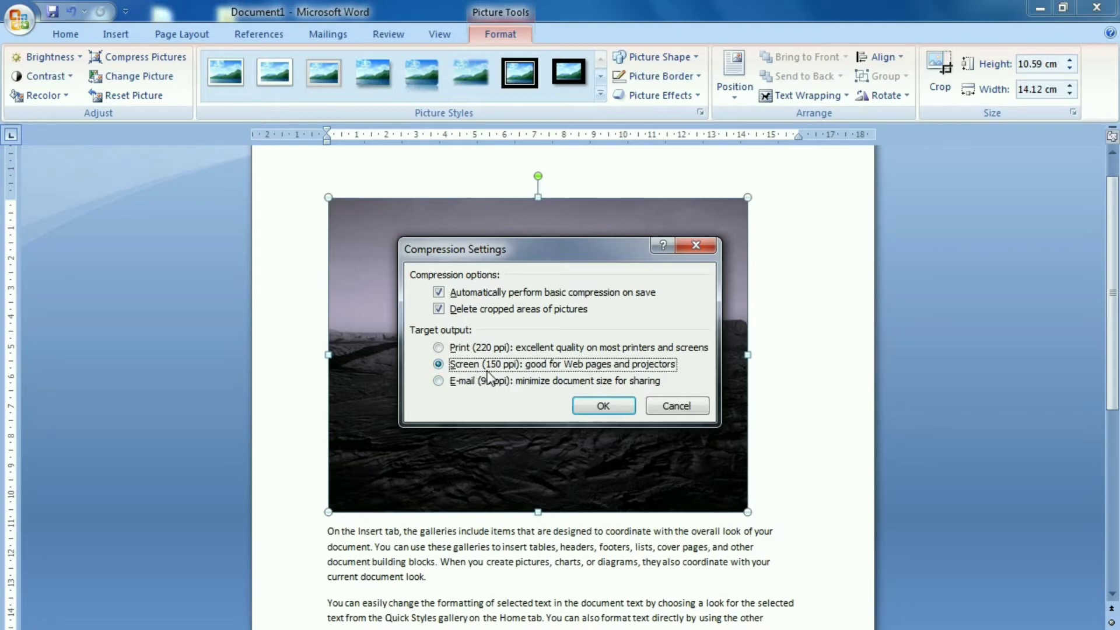
{"action": "left_click", "coordinate": [439, 347]}
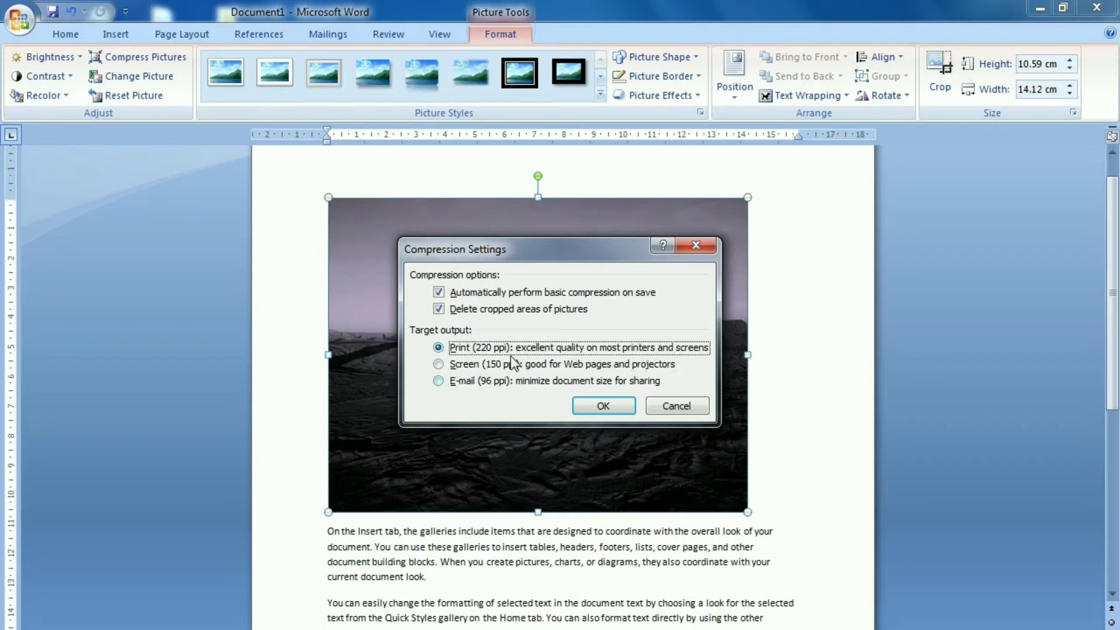
{"action": "left_click", "coordinate": [587, 404]}
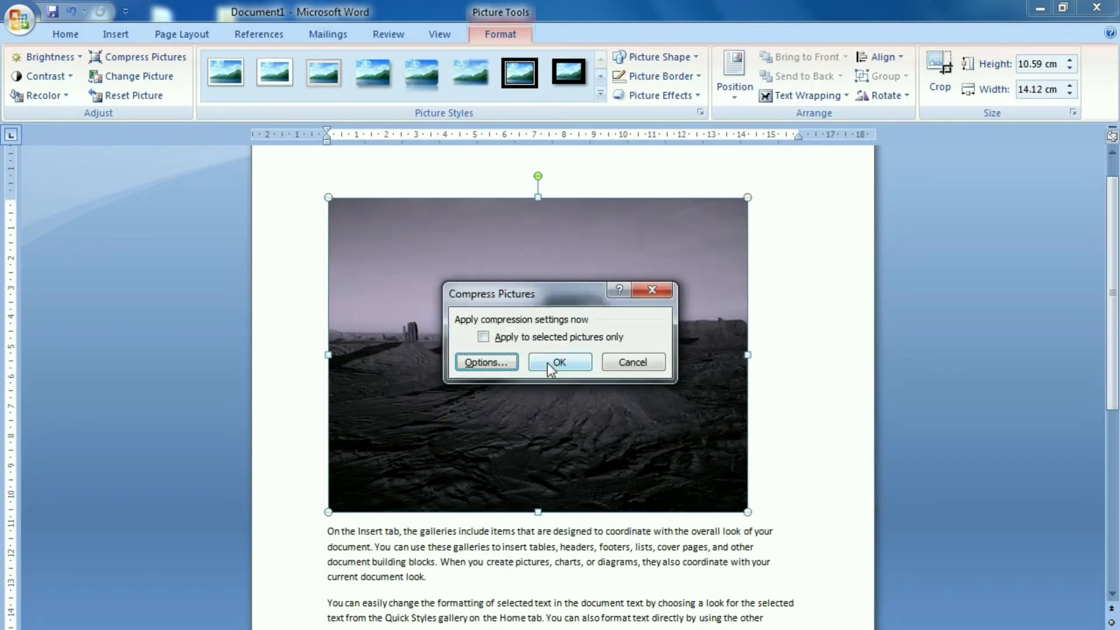
{"action": "left_click", "coordinate": [547, 363]}
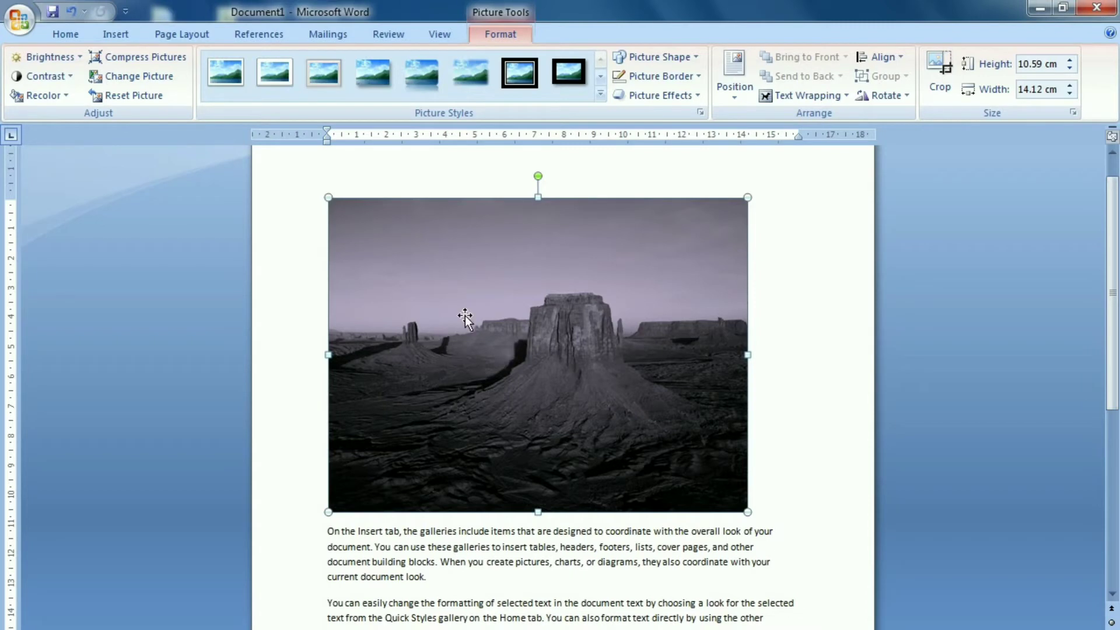
Step: Replace the Desert picture with the Chrysanthemum sample picture
{"action": "left_click", "coordinate": [168, 76]}
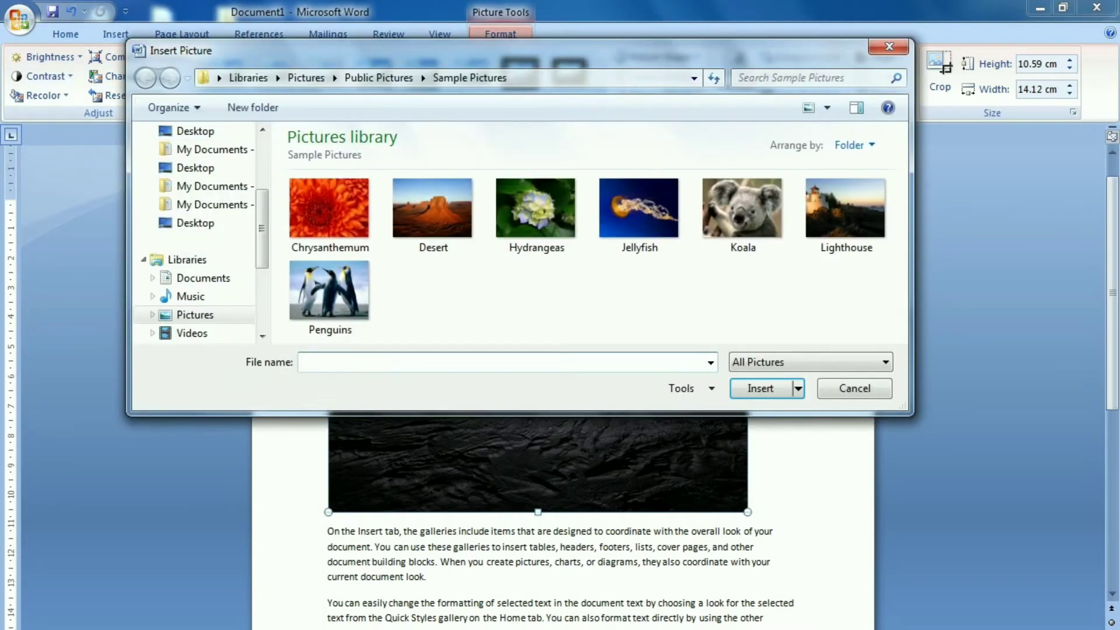
{"action": "left_click", "coordinate": [330, 226]}
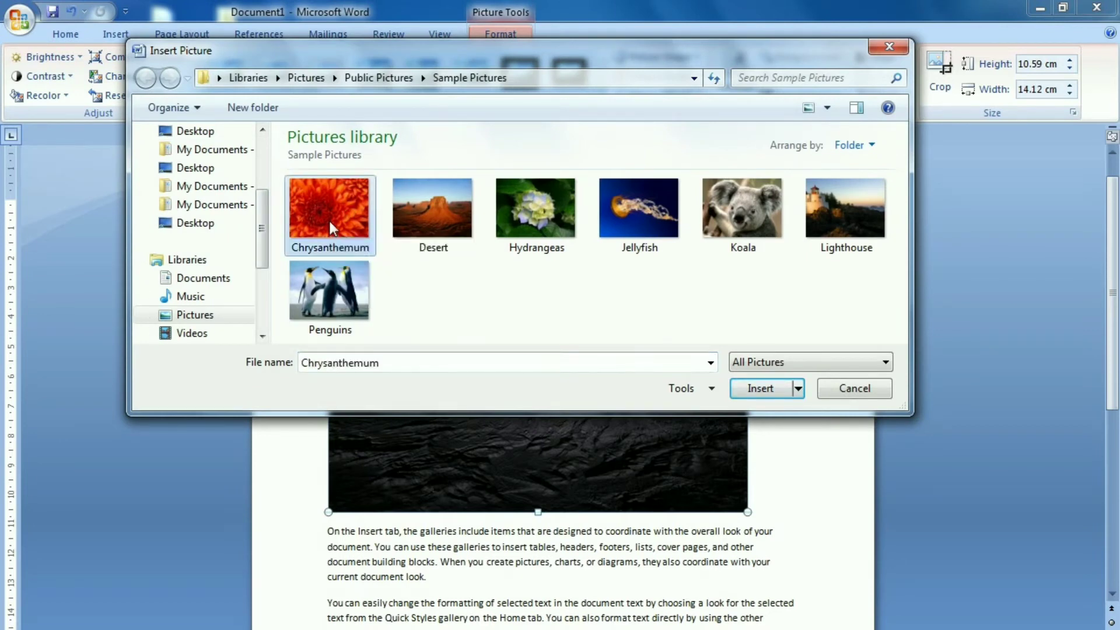
{"action": "left_click", "coordinate": [745, 390]}
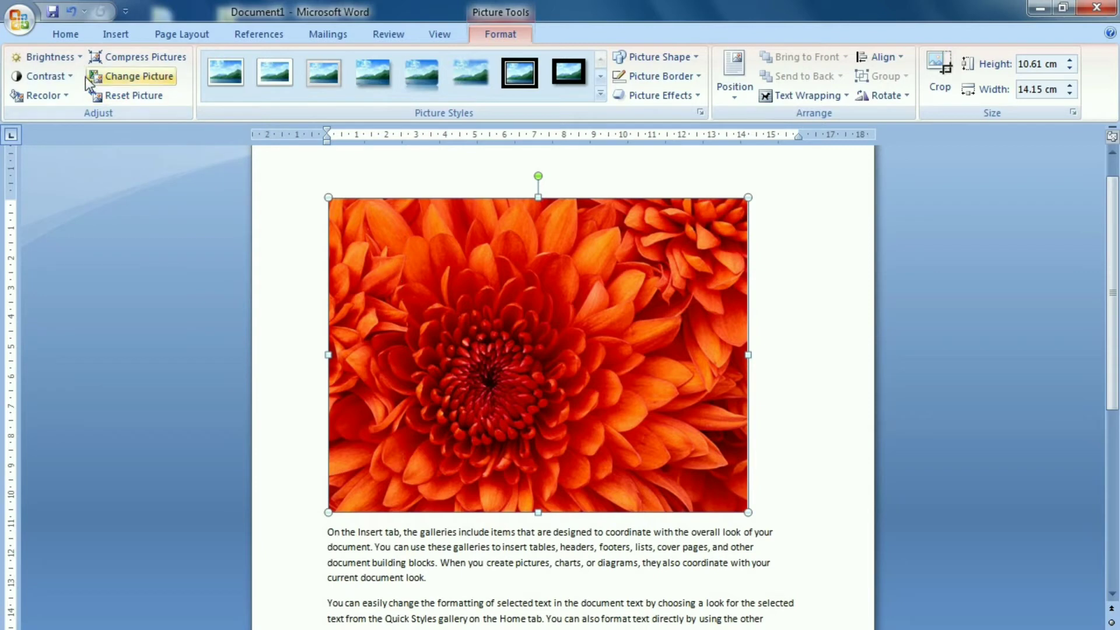
Step: Set the flower's contrast to +20% and brightness to −20%, and recolour it dark blue-grey
{"action": "left_click", "coordinate": [65, 80]}
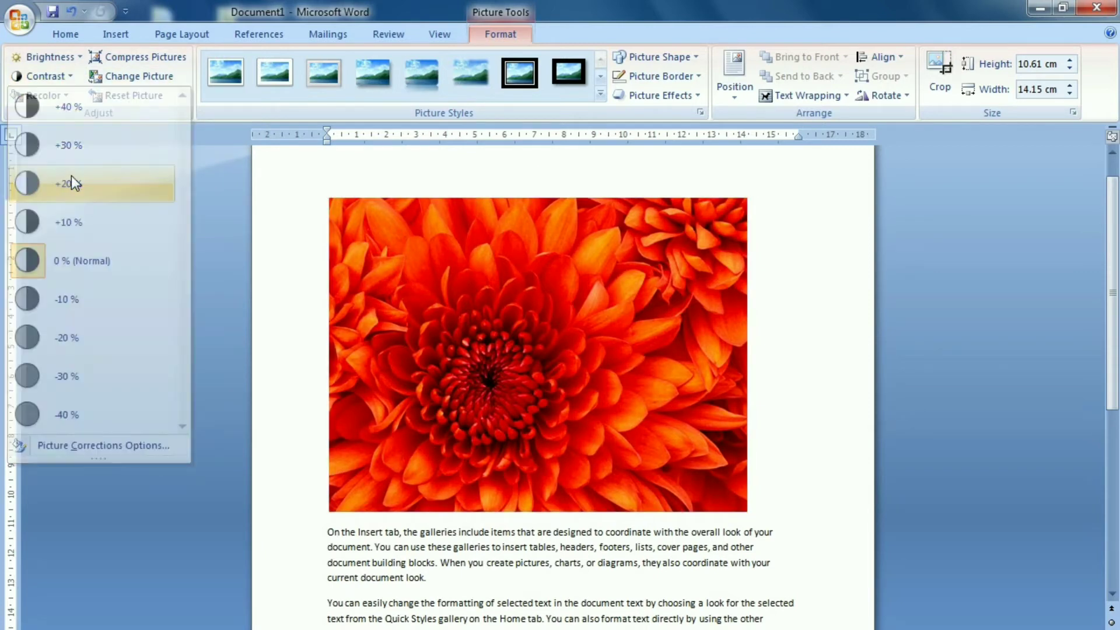
{"action": "left_click", "coordinate": [71, 182]}
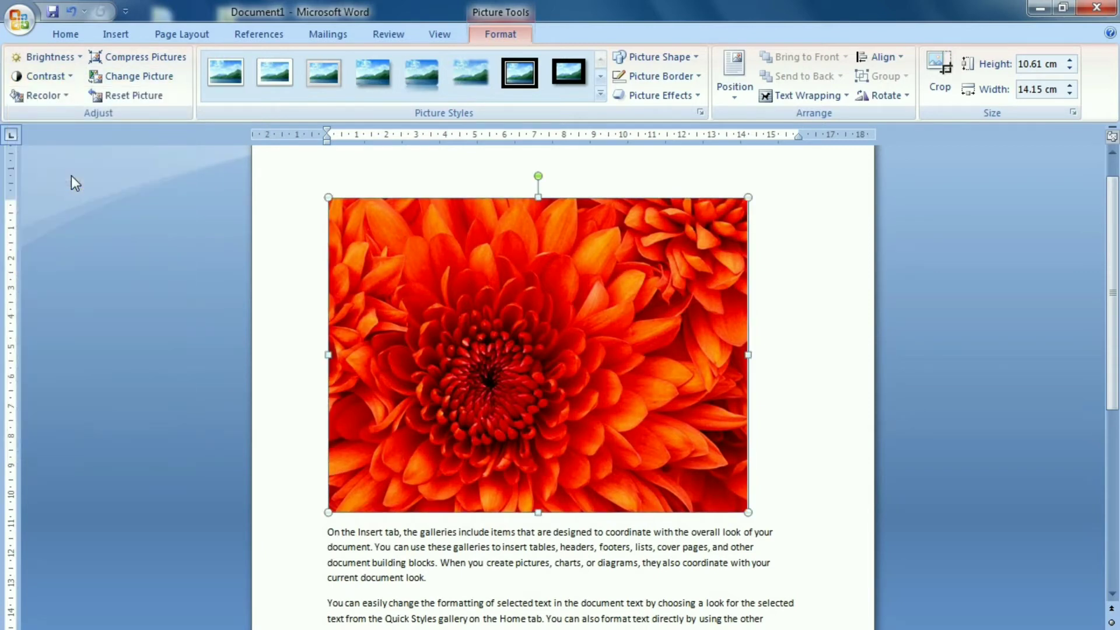
{"action": "left_click", "coordinate": [46, 56]}
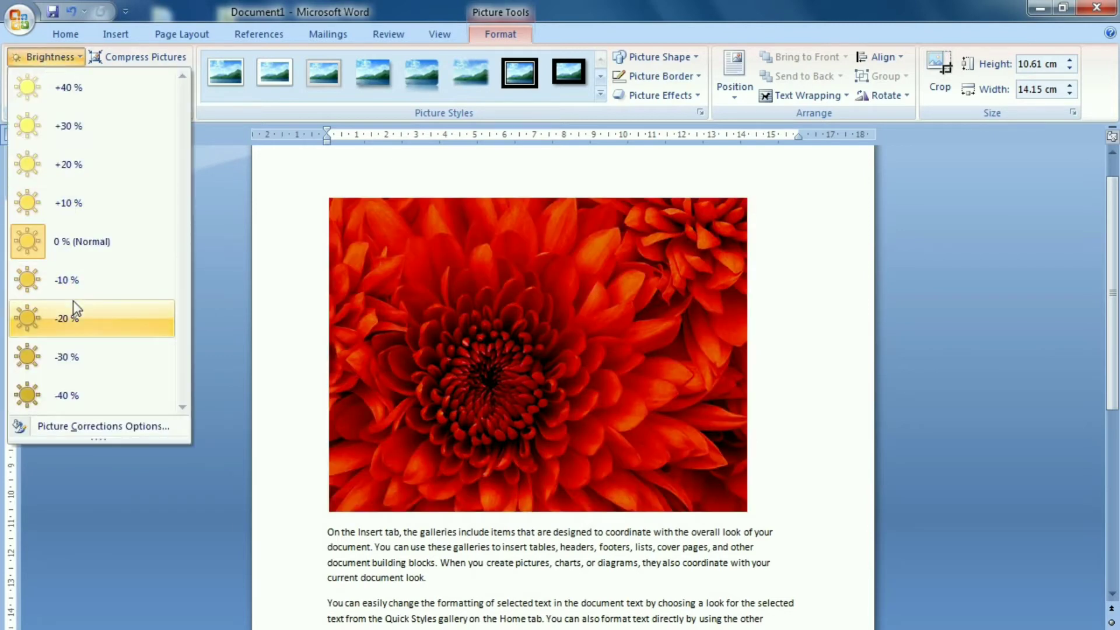
{"action": "left_click", "coordinate": [73, 299]}
{"action": "left_click", "coordinate": [41, 95]}
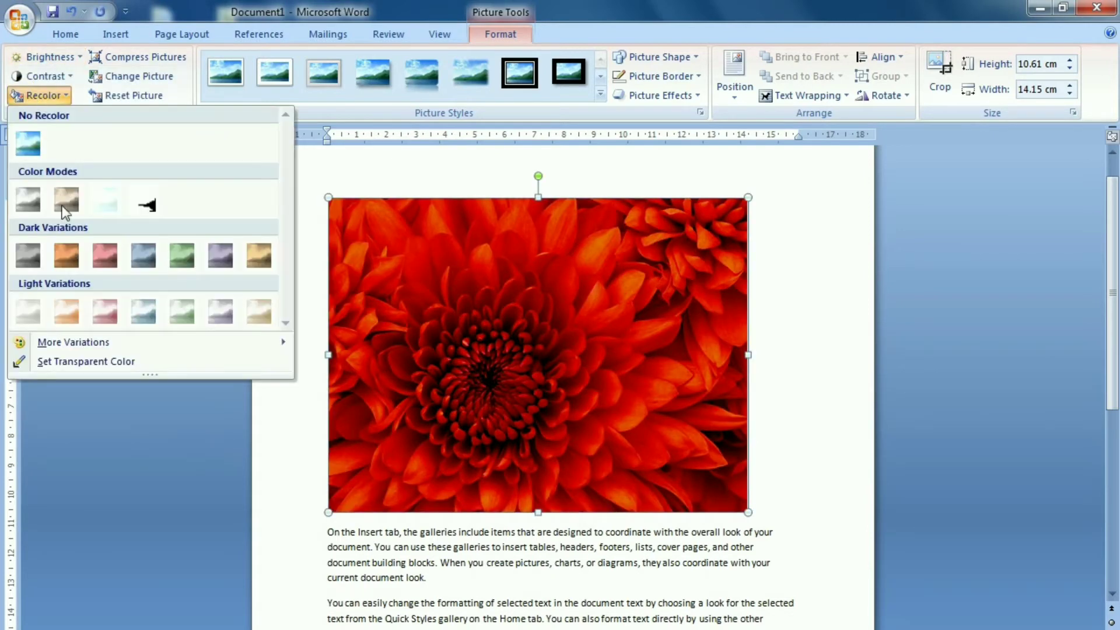
{"action": "left_click", "coordinate": [152, 248]}
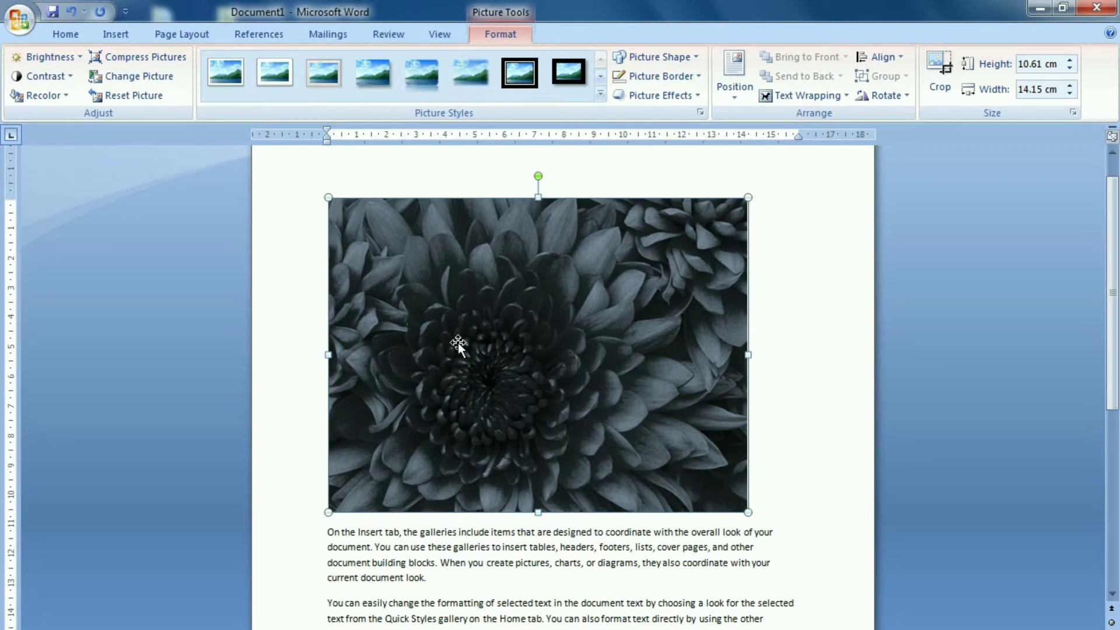
Step: Reset the chrysanthemum to its original orange colours and 27.09 × 20.32 cm size, then start shrinking it
{"action": "left_click", "coordinate": [123, 97]}
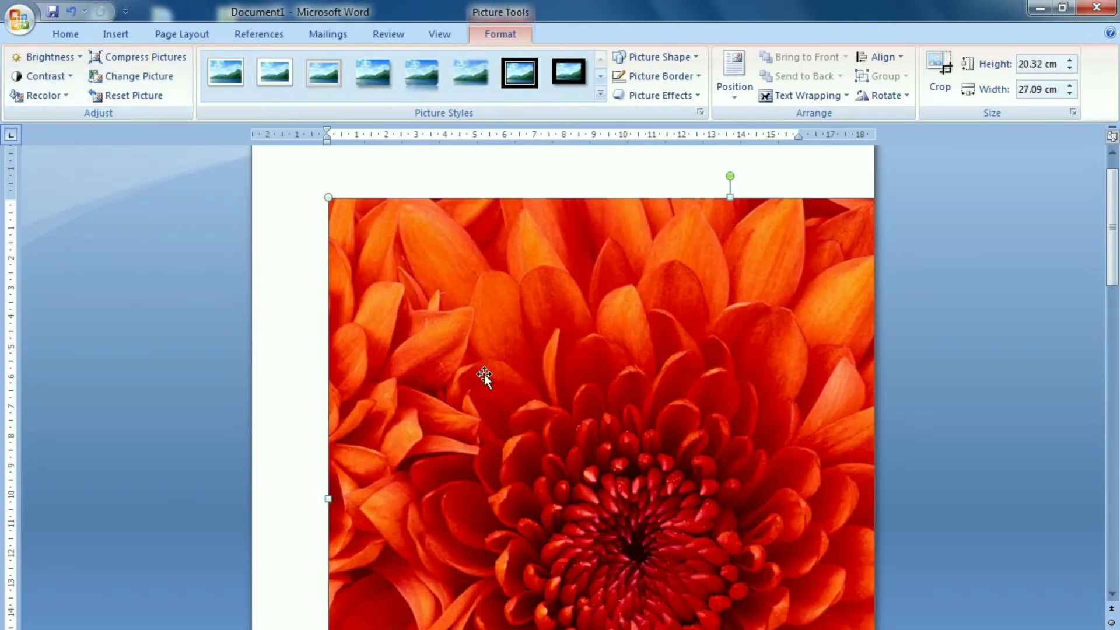
{"action": "scroll", "coordinate": [448, 415], "scroll_direction": "down", "scroll_amount": 1}
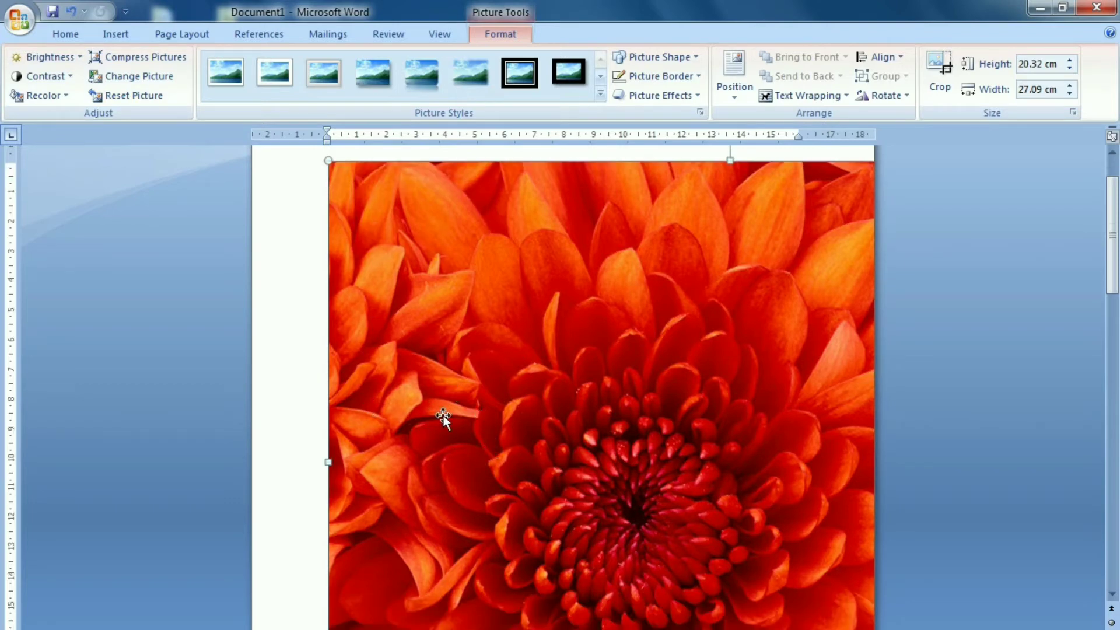
{"action": "scroll", "coordinate": [444, 416], "scroll_direction": "up", "scroll_amount": 1}
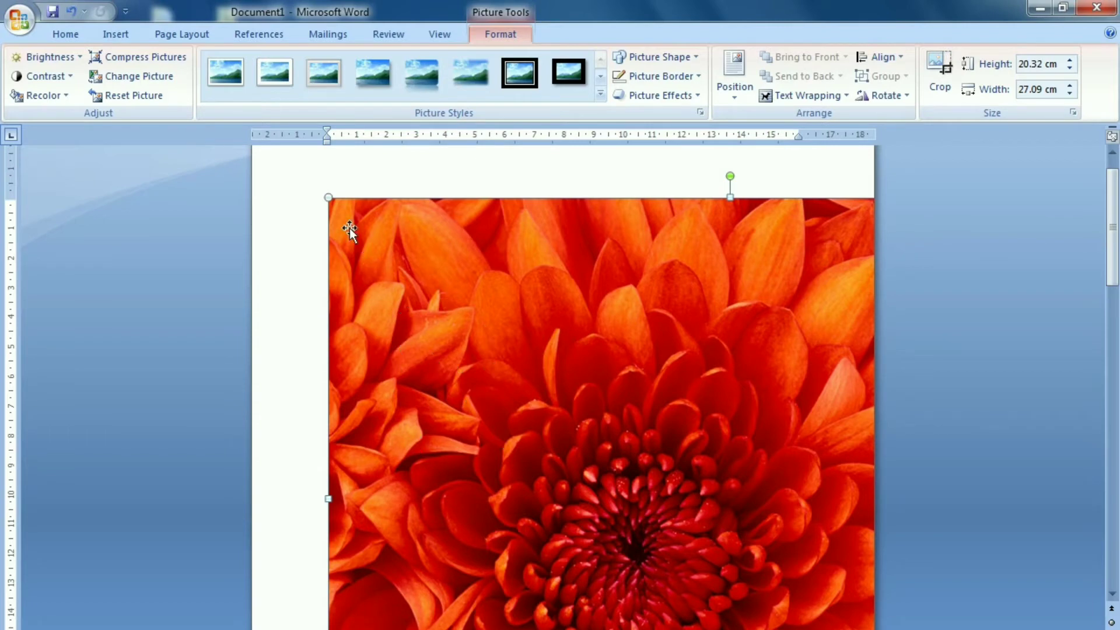
{"action": "left_click_drag", "start_coordinate": [329, 199], "coordinate": [747, 446]}
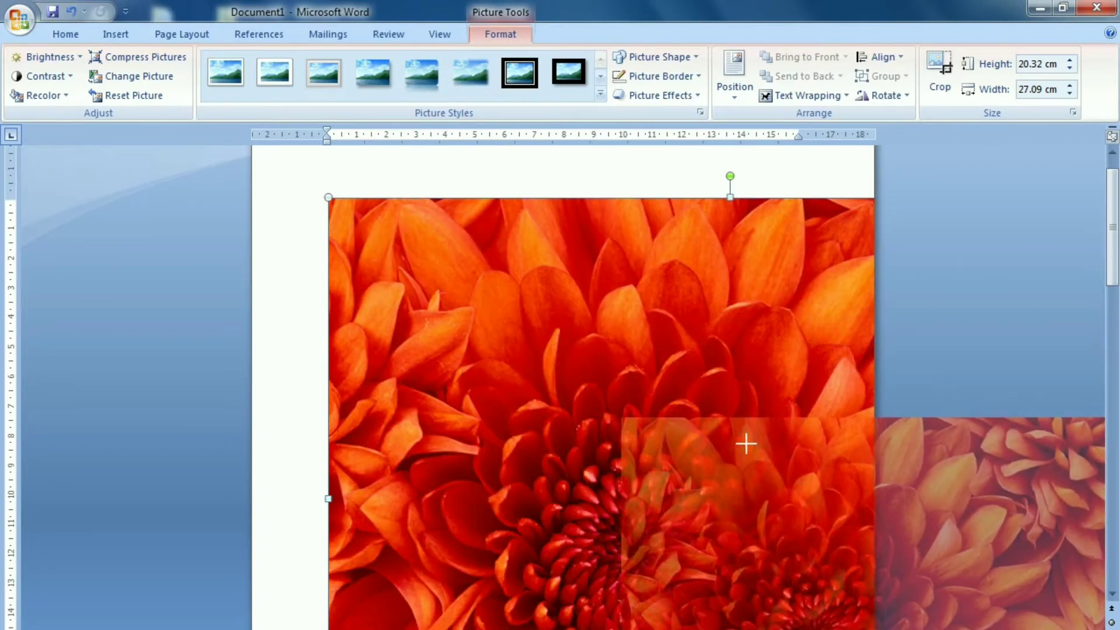
Step: Shrink the chrysanthemum picture by its corner handle to 9.49 × 7.12 cm
{"action": "left_click_drag", "start_coordinate": [639, 430], "coordinate": [639, 430]}
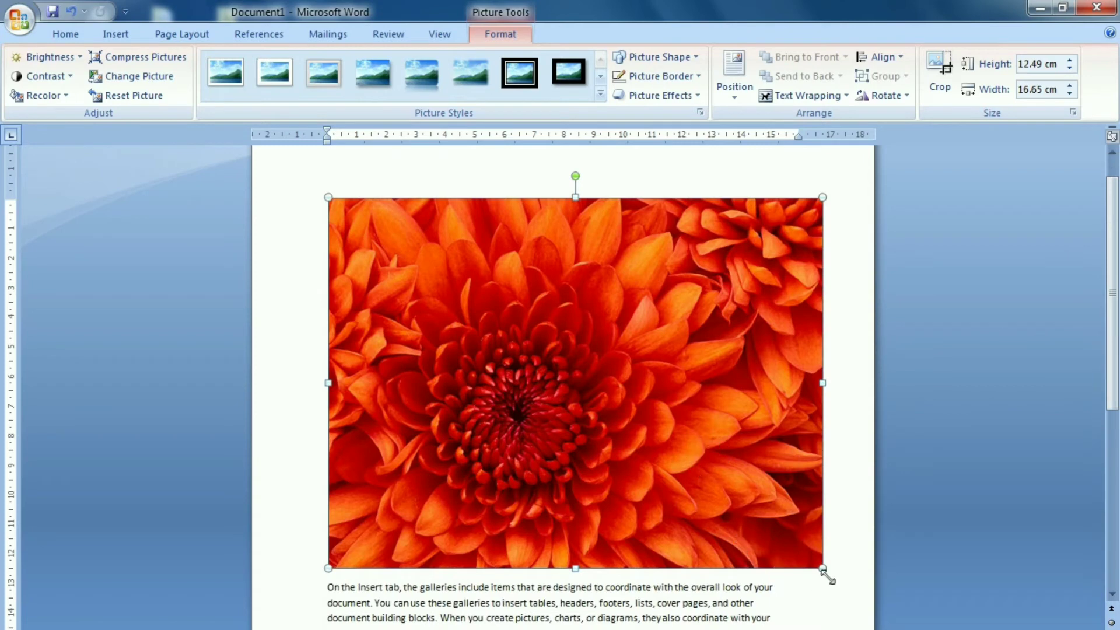
{"action": "left_click_drag", "start_coordinate": [714, 507], "coordinate": [611, 415]}
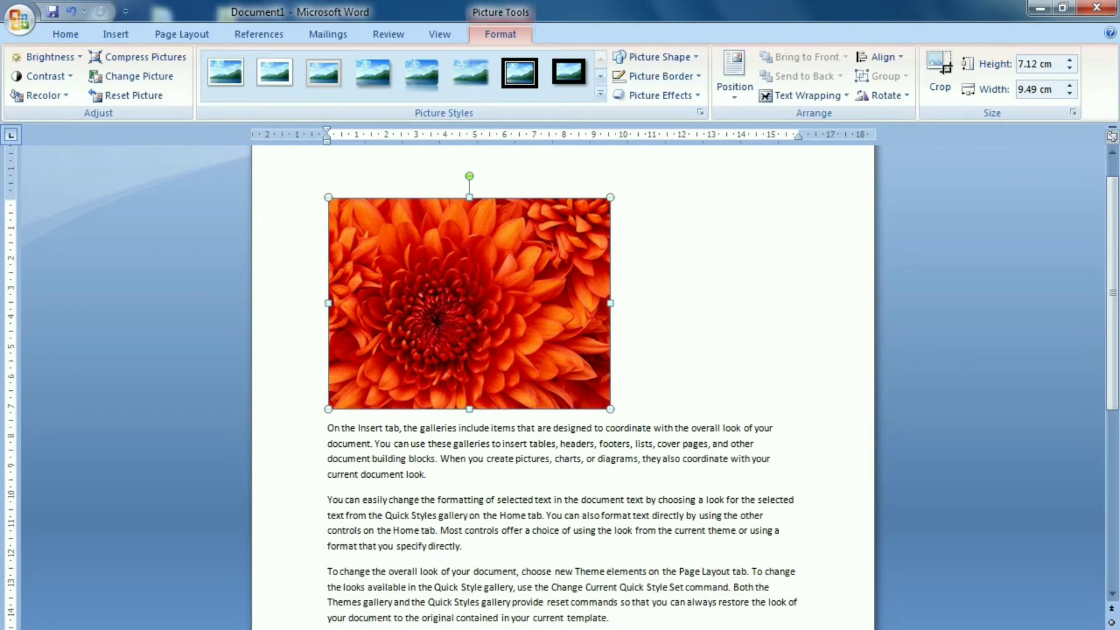
Step: Apply the Bevel Perspective style from the expanded Picture Styles gallery
{"action": "left_click", "coordinate": [599, 94]}
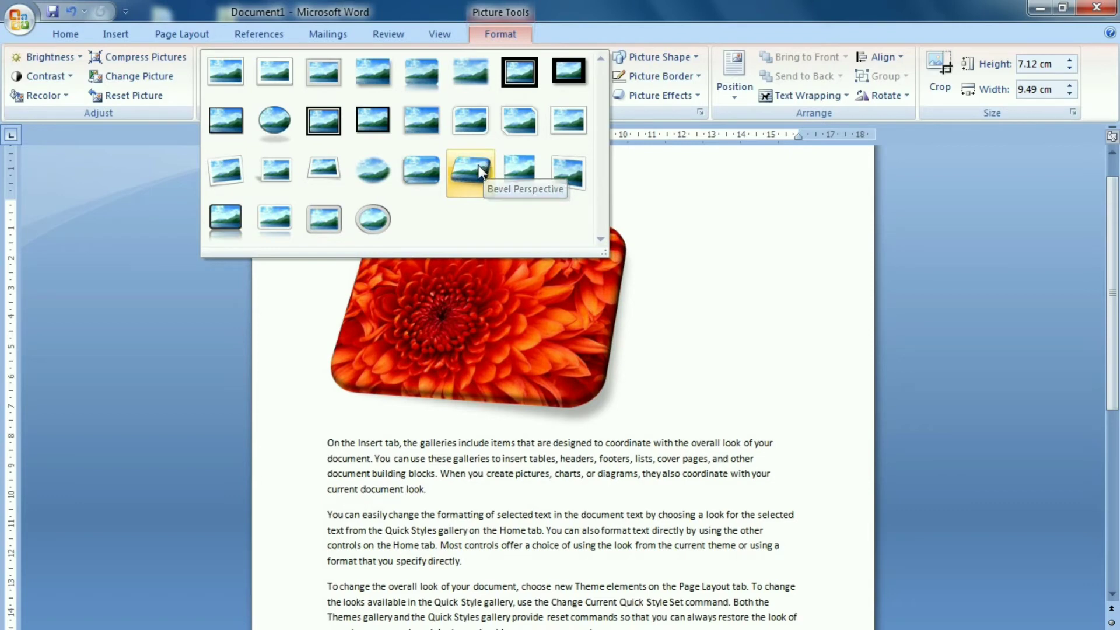
{"action": "left_click", "coordinate": [479, 169]}
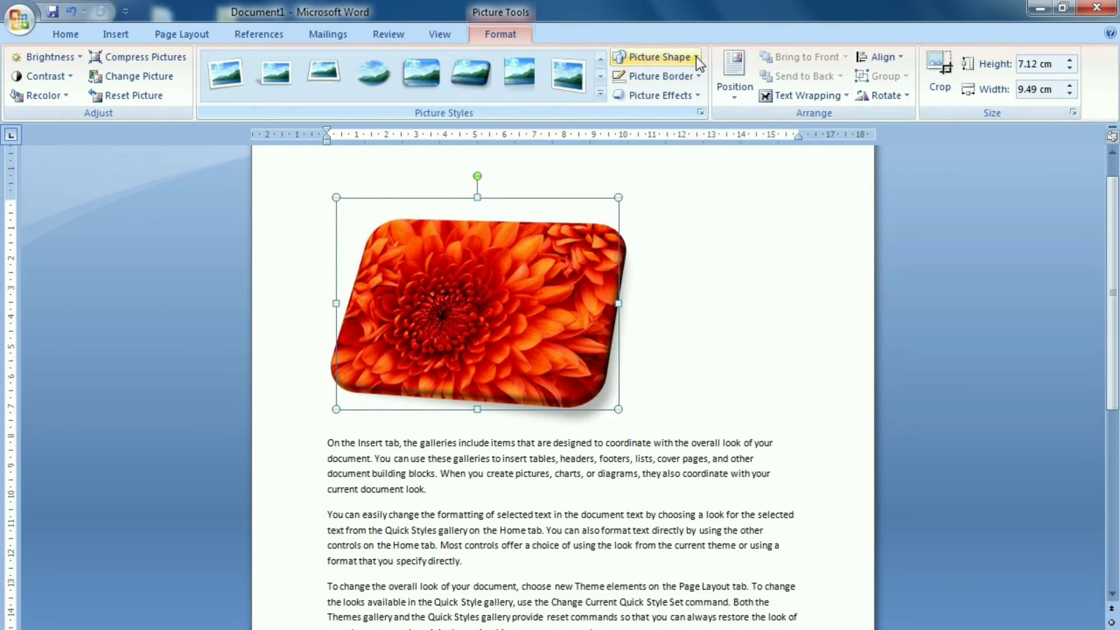
{"action": "left_click", "coordinate": [697, 57]}
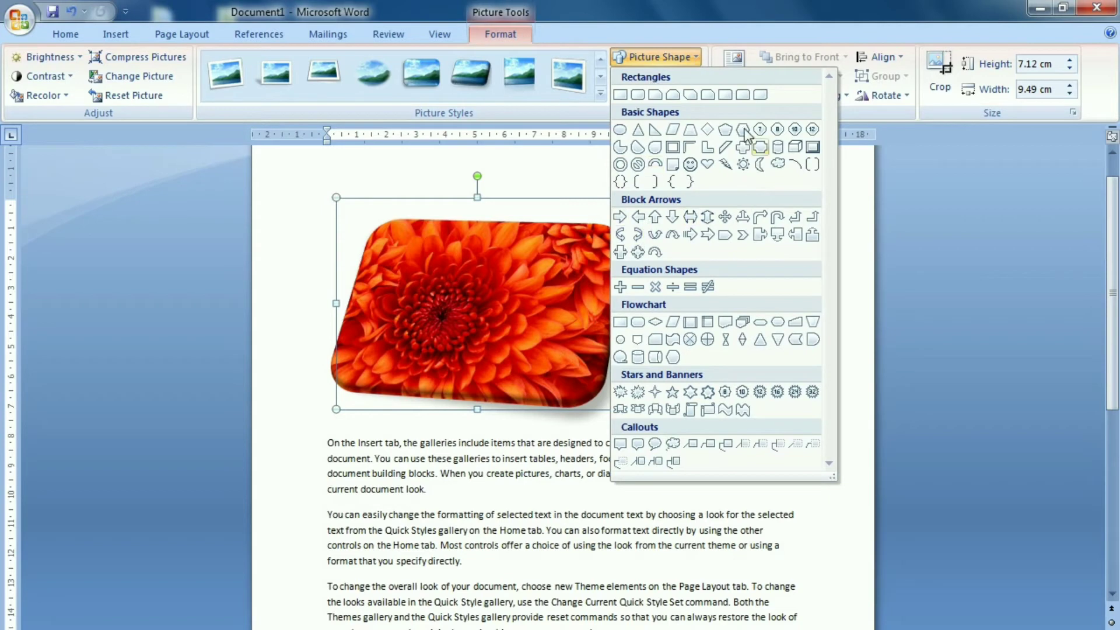
{"action": "left_click", "coordinate": [673, 392]}
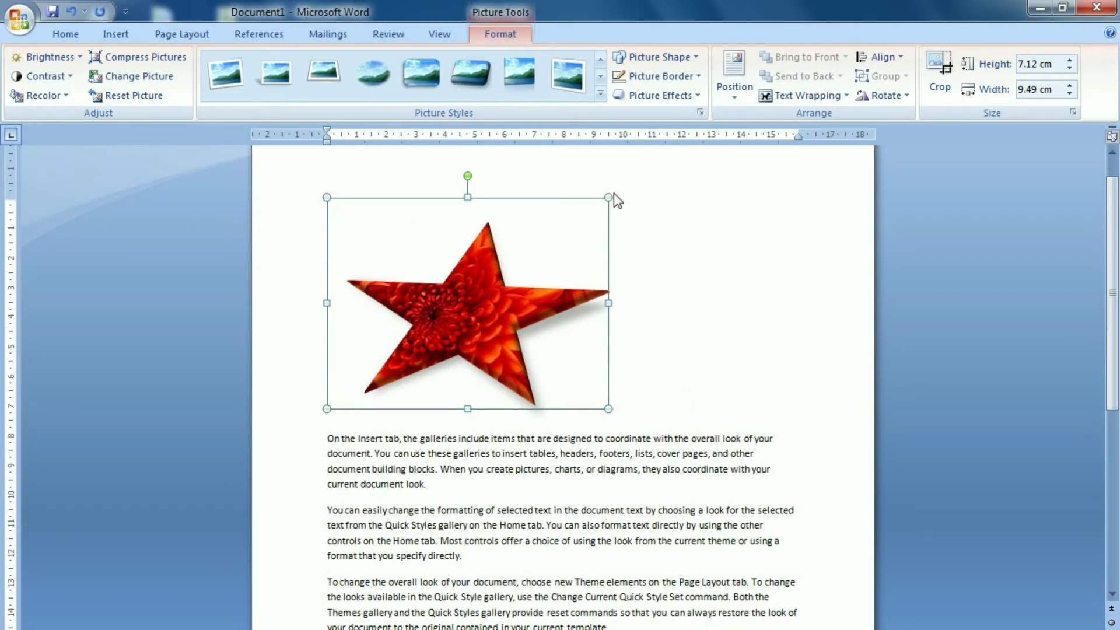
{"action": "left_click", "coordinate": [668, 53]}
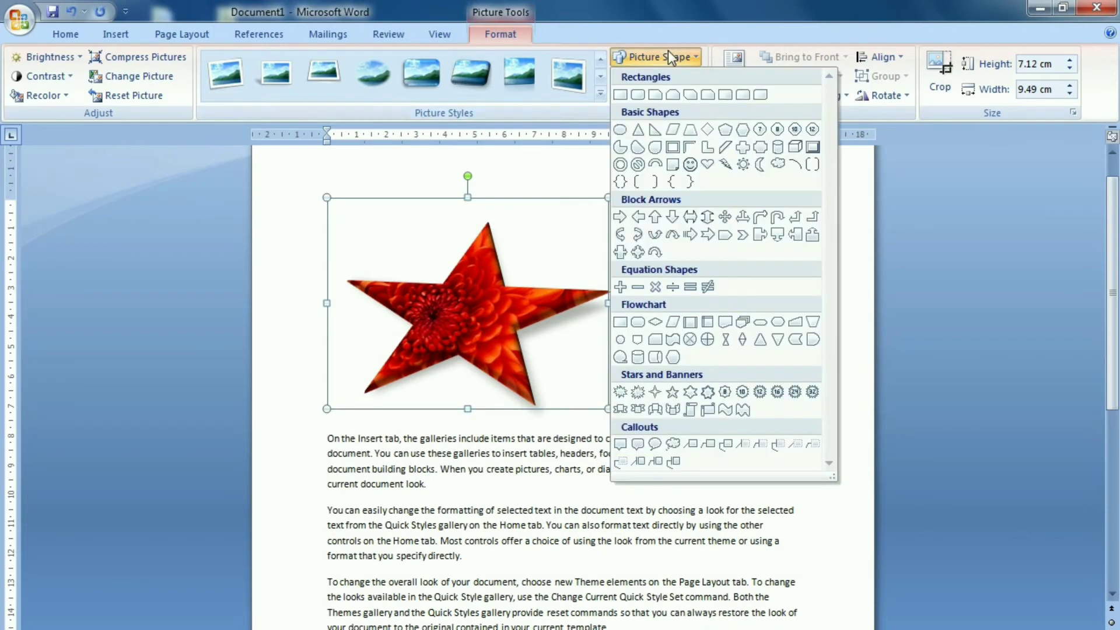
{"action": "left_click", "coordinate": [794, 392]}
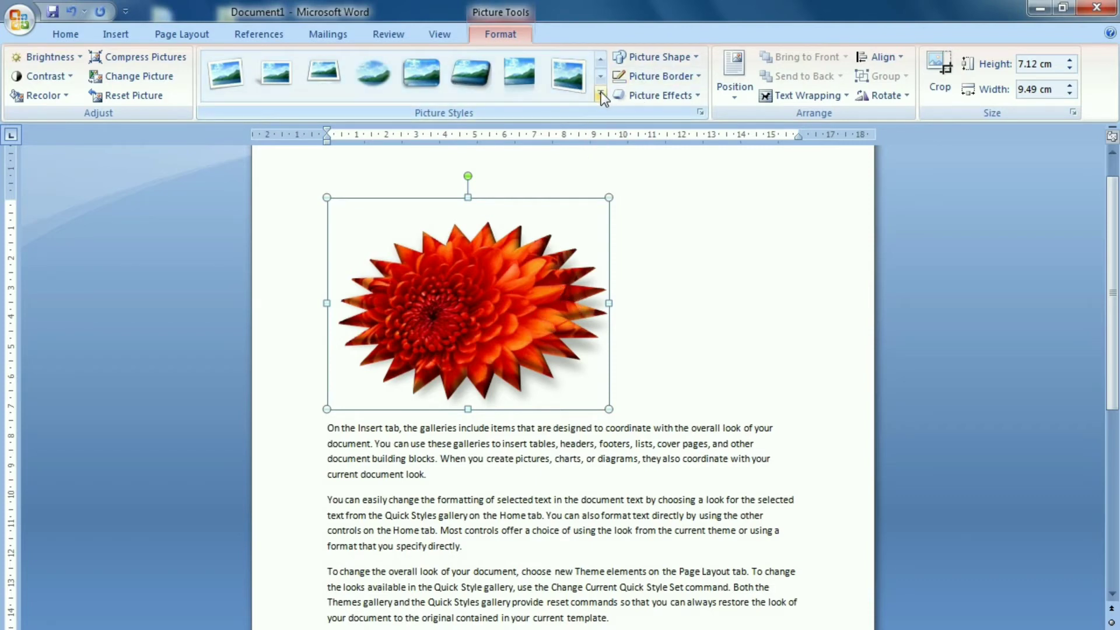
{"action": "left_click", "coordinate": [661, 57]}
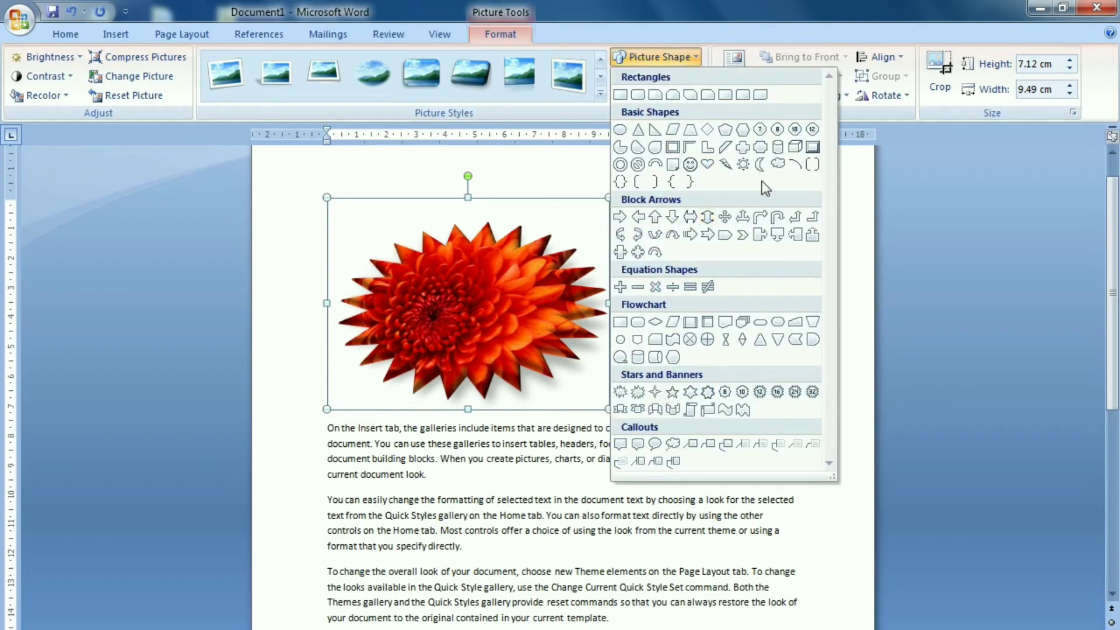
{"action": "left_click", "coordinate": [743, 165]}
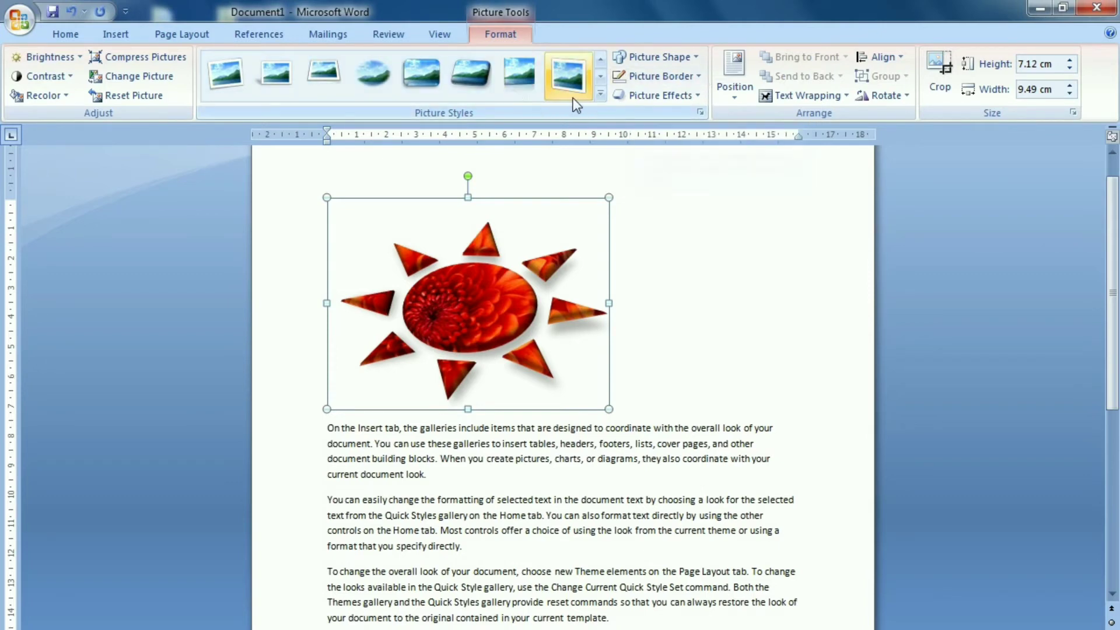
{"action": "left_click", "coordinate": [478, 87]}
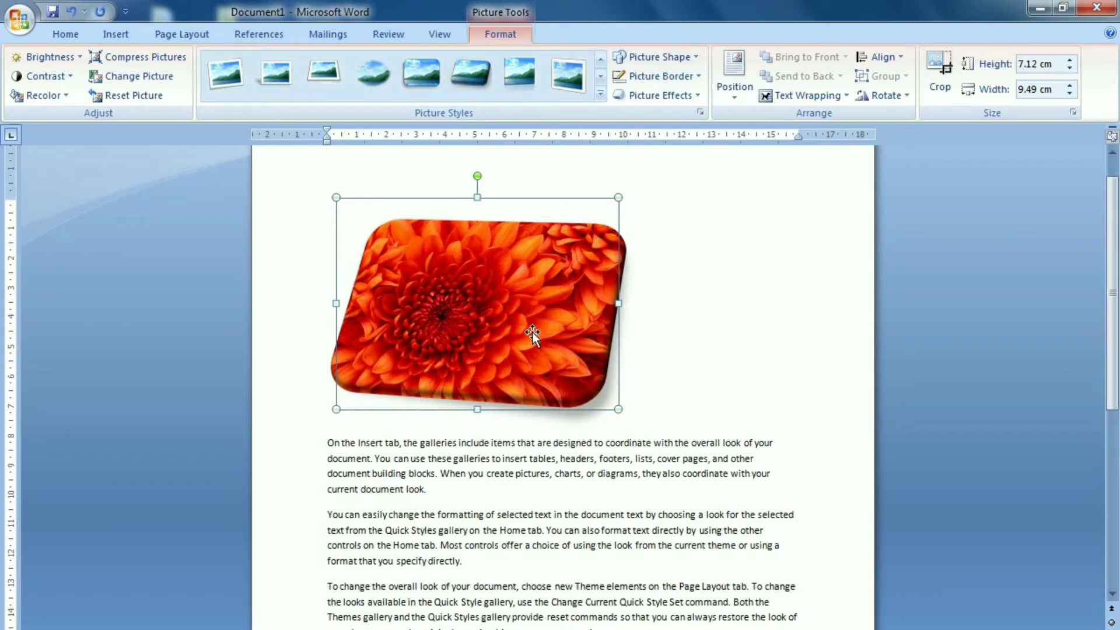
{"action": "left_click", "coordinate": [647, 76]}
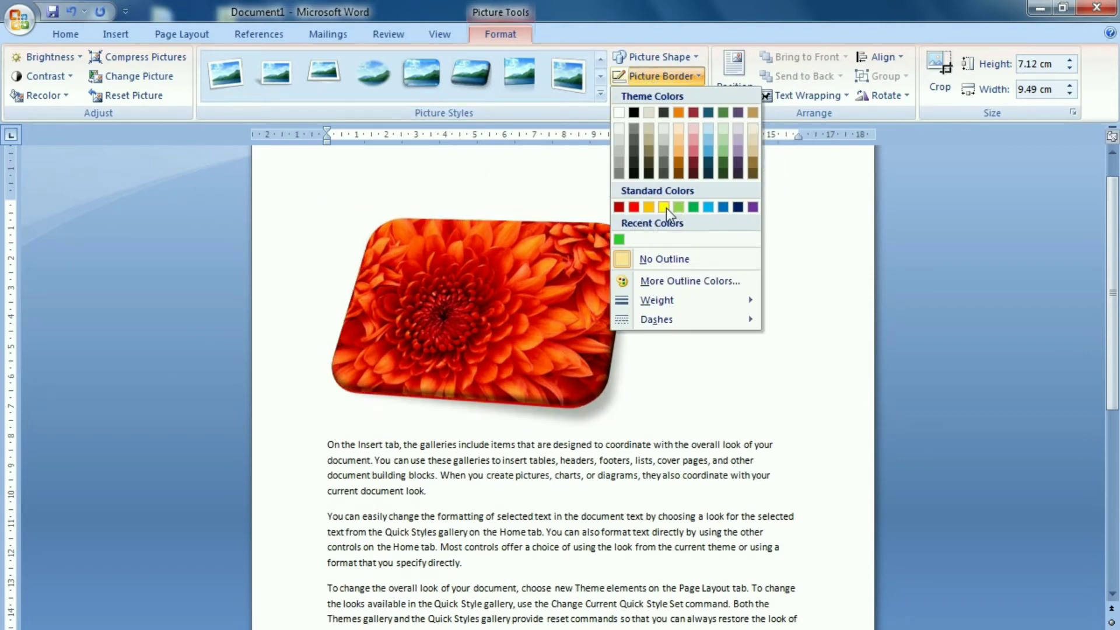
{"action": "left_click", "coordinate": [619, 241]}
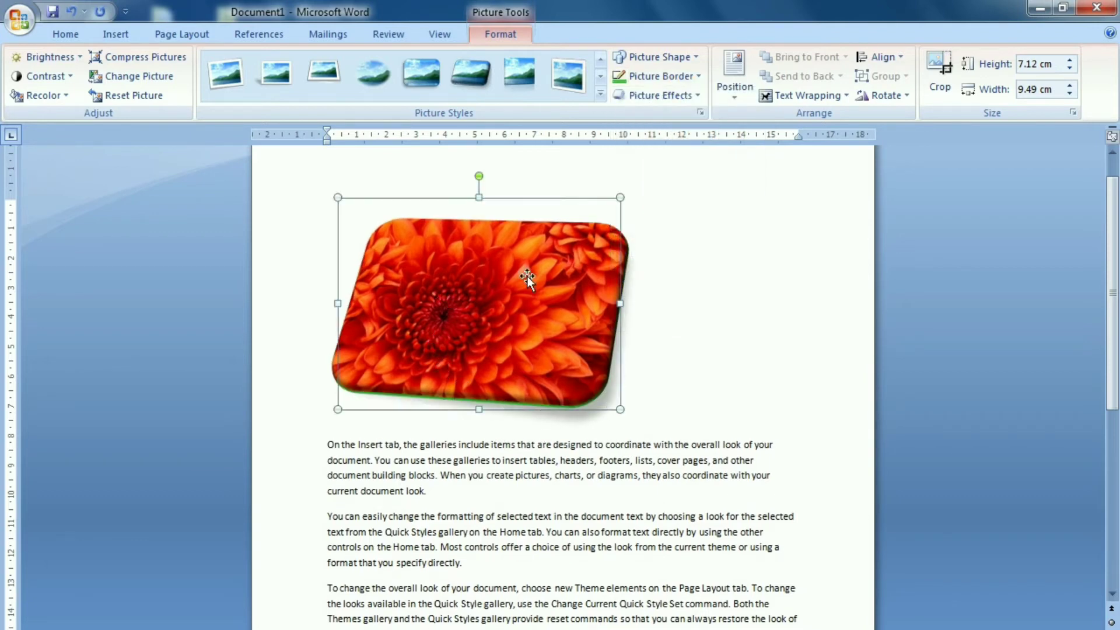
{"action": "left_click", "coordinate": [648, 78]}
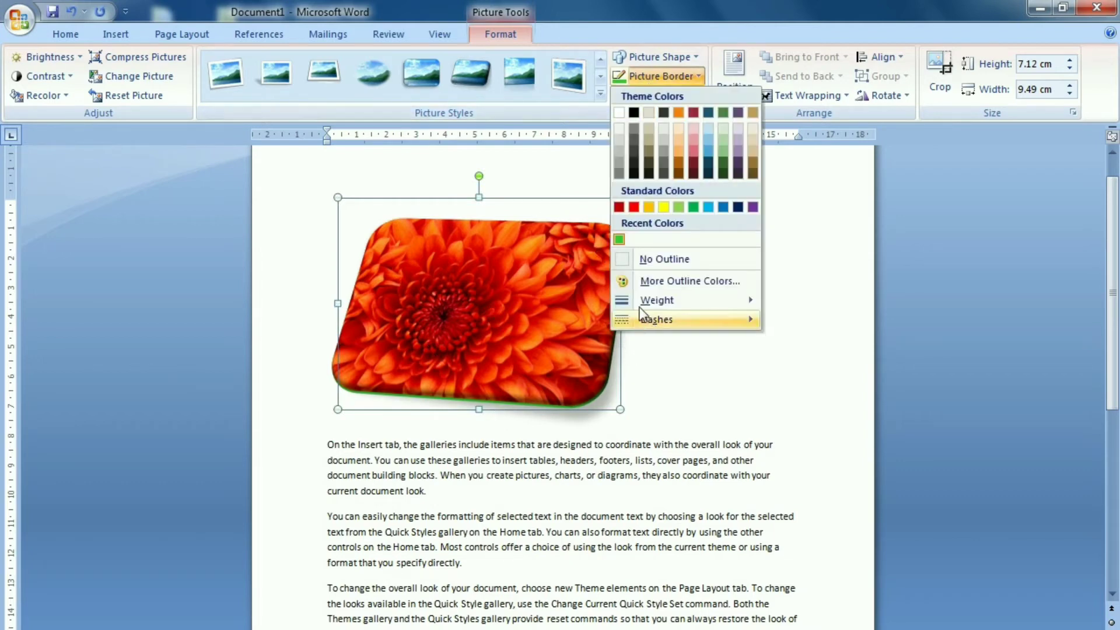
{"action": "mouse_move", "coordinate": [665, 300]}
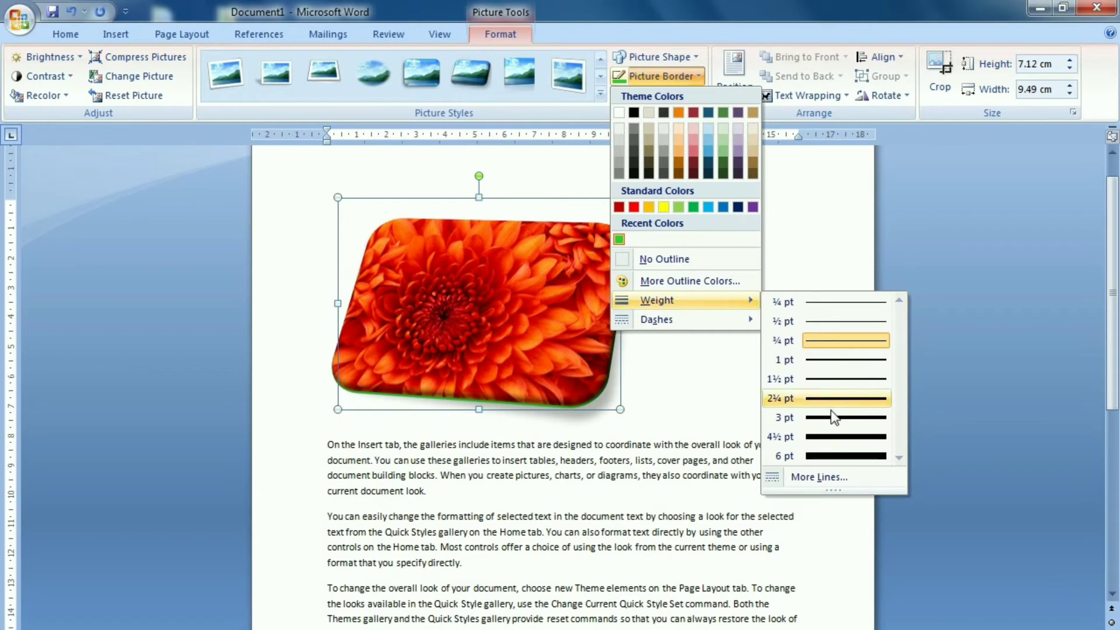
{"action": "left_click", "coordinate": [839, 441]}
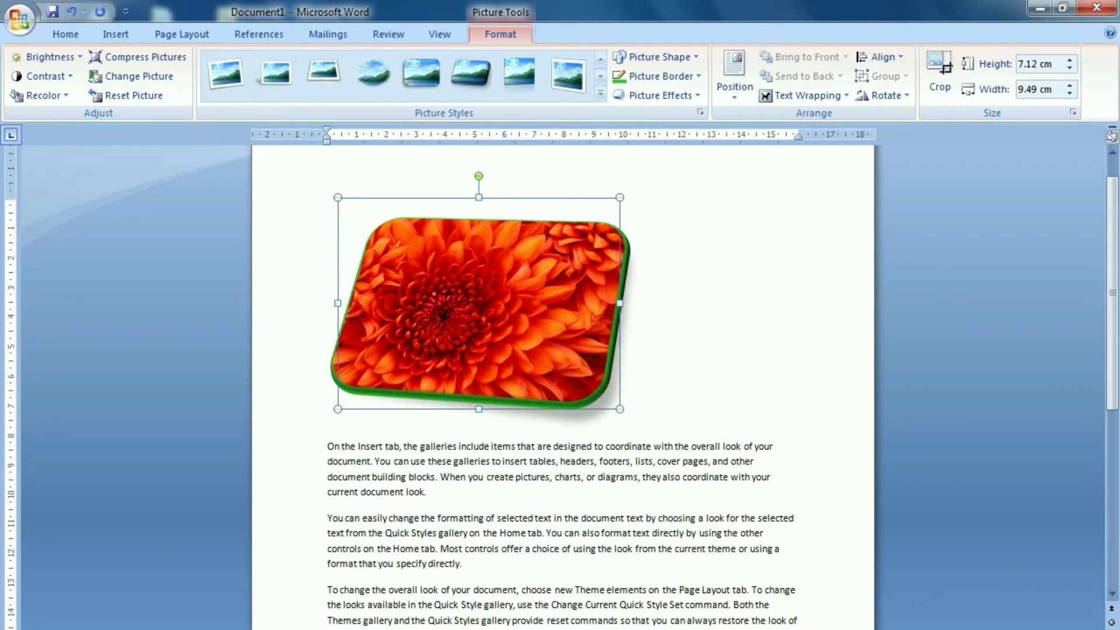
{"action": "left_click", "coordinate": [667, 76]}
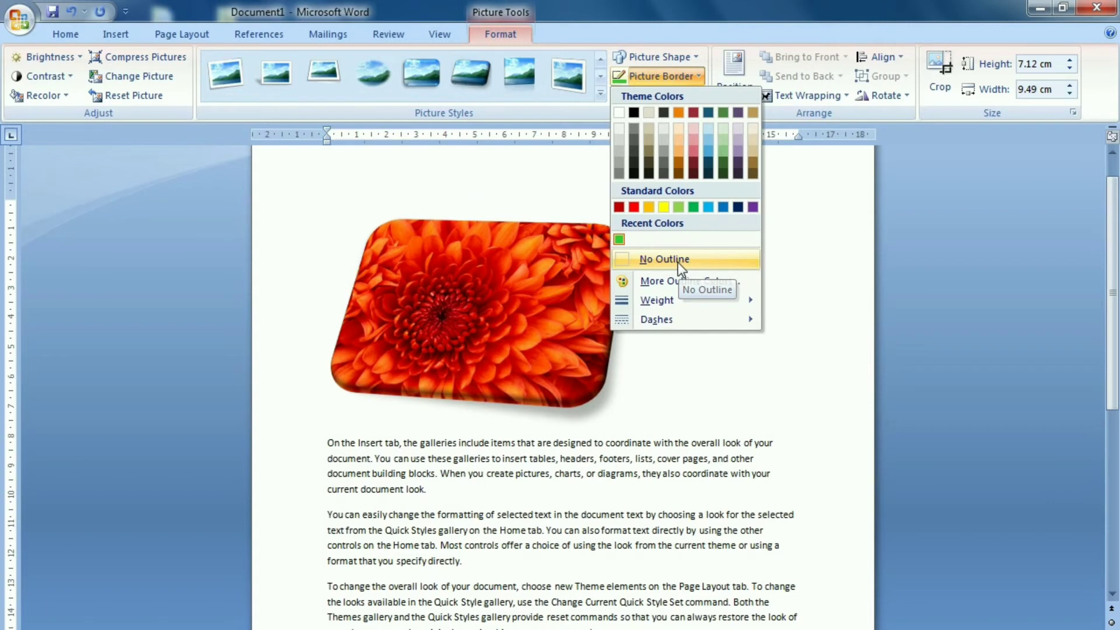
{"action": "left_click", "coordinate": [678, 262]}
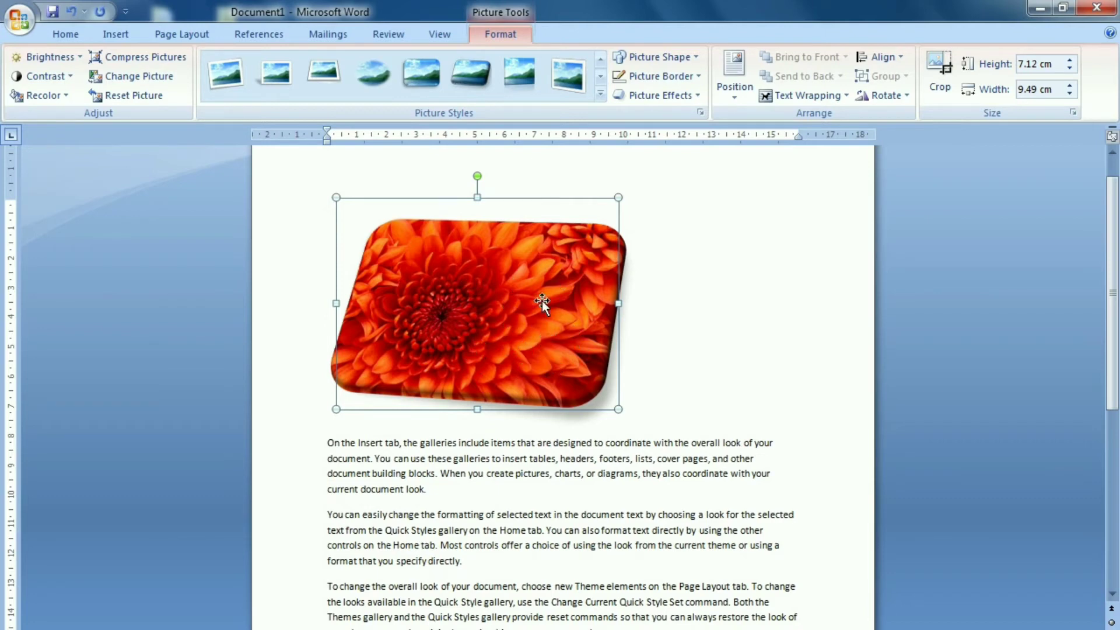
Step: Try a 3-D preset effect, then switch Preset to No Presets so the picture lies flat
{"action": "left_click", "coordinate": [642, 97]}
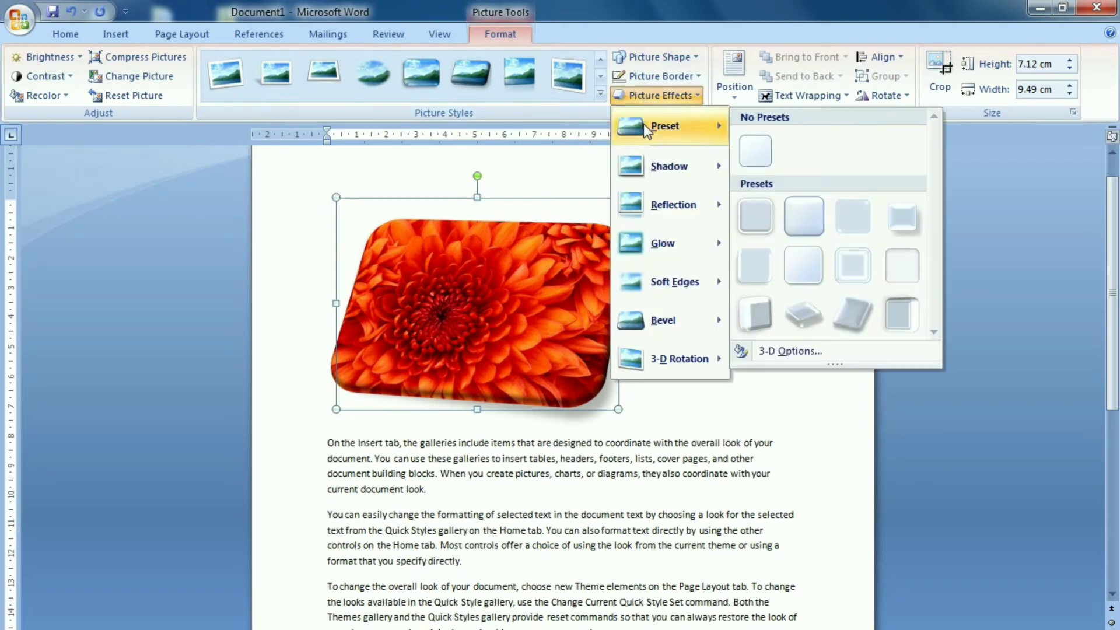
{"action": "mouse_move", "coordinate": [666, 126]}
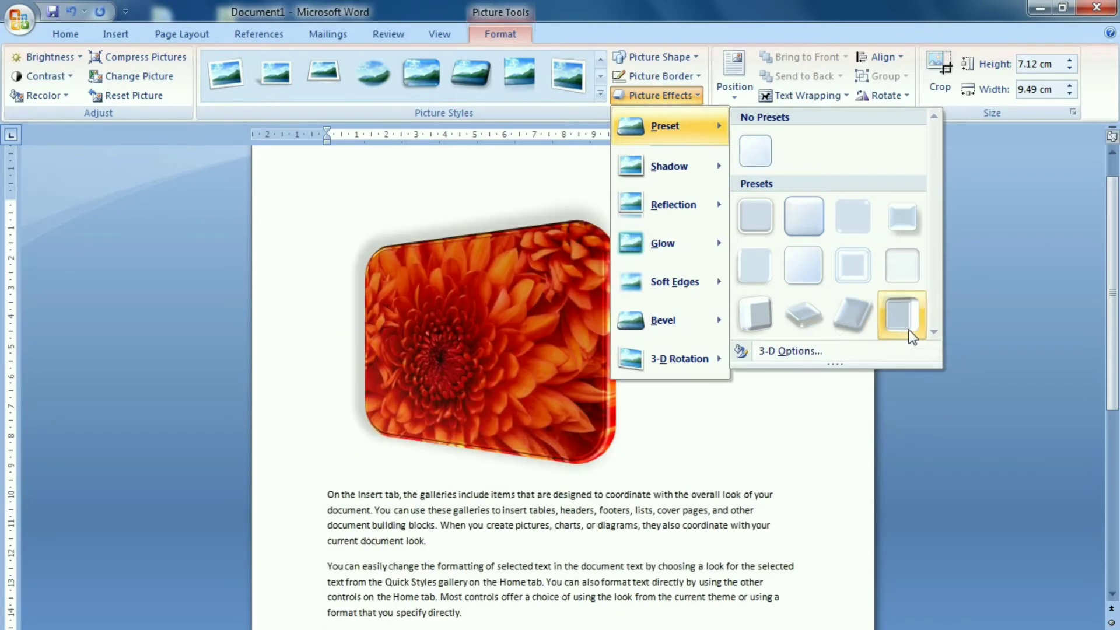
{"action": "left_click", "coordinate": [903, 318]}
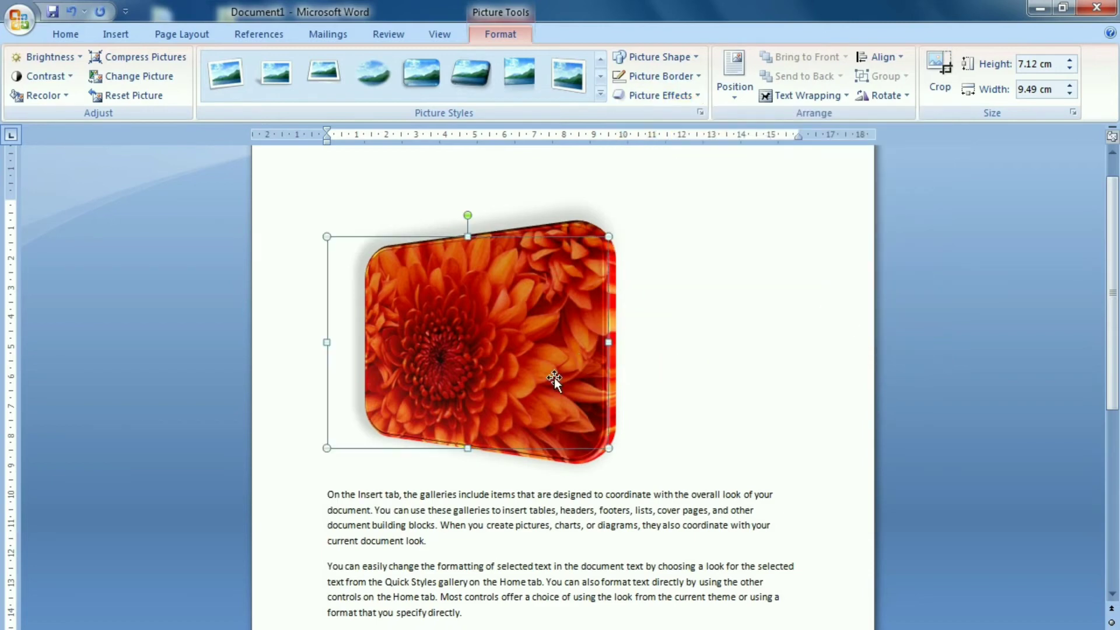
{"action": "left_click", "coordinate": [651, 95]}
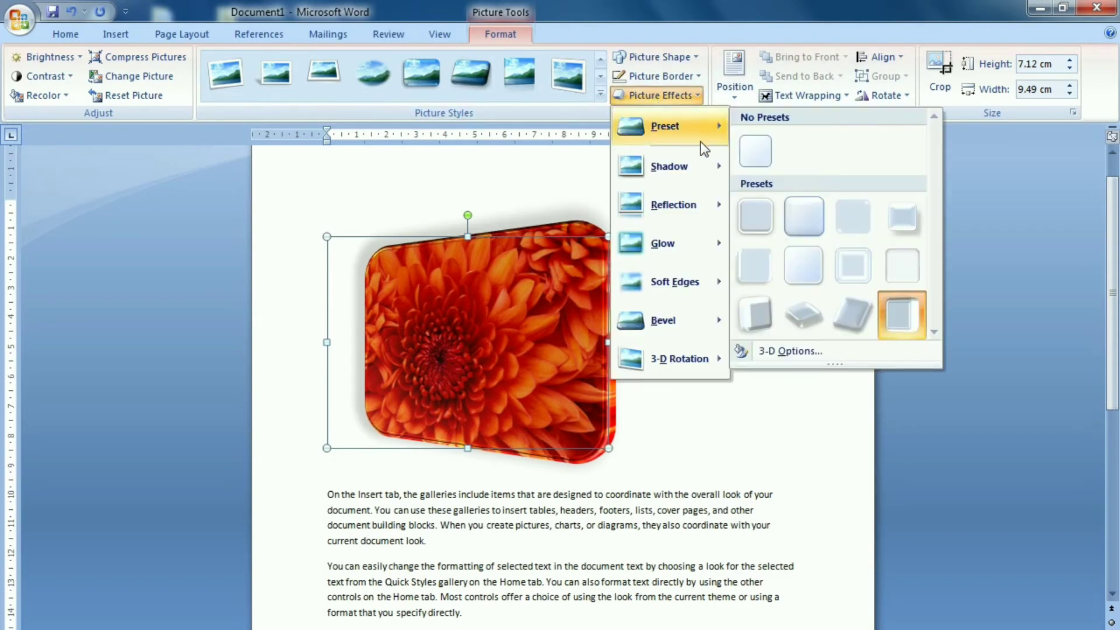
{"action": "left_click", "coordinate": [755, 152]}
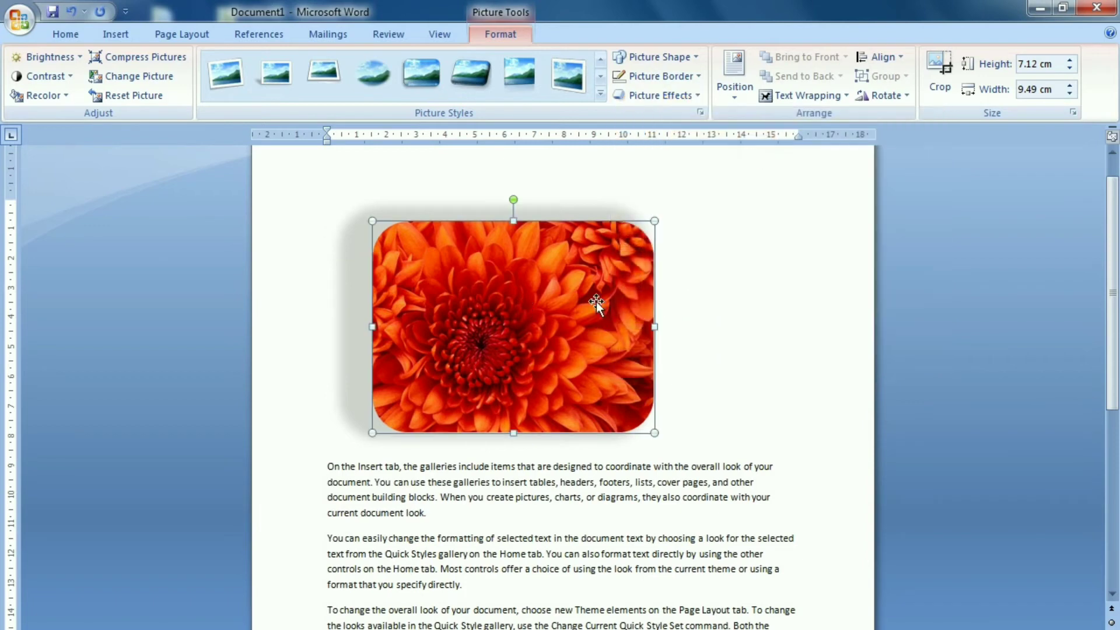
{"action": "left_click", "coordinate": [659, 95]}
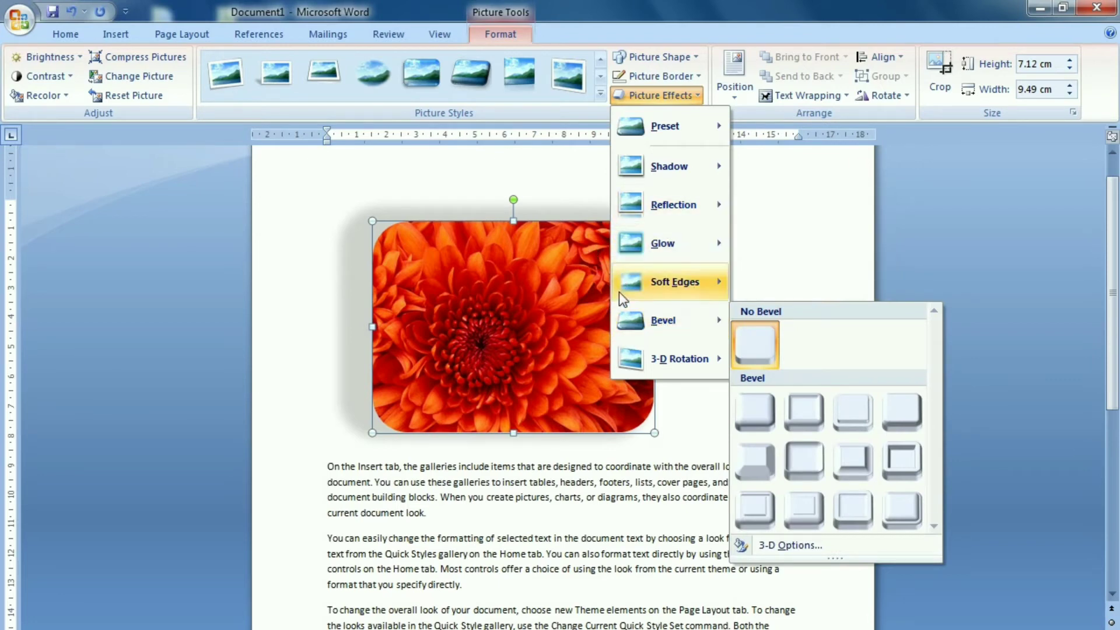
{"action": "mouse_move", "coordinate": [679, 359]}
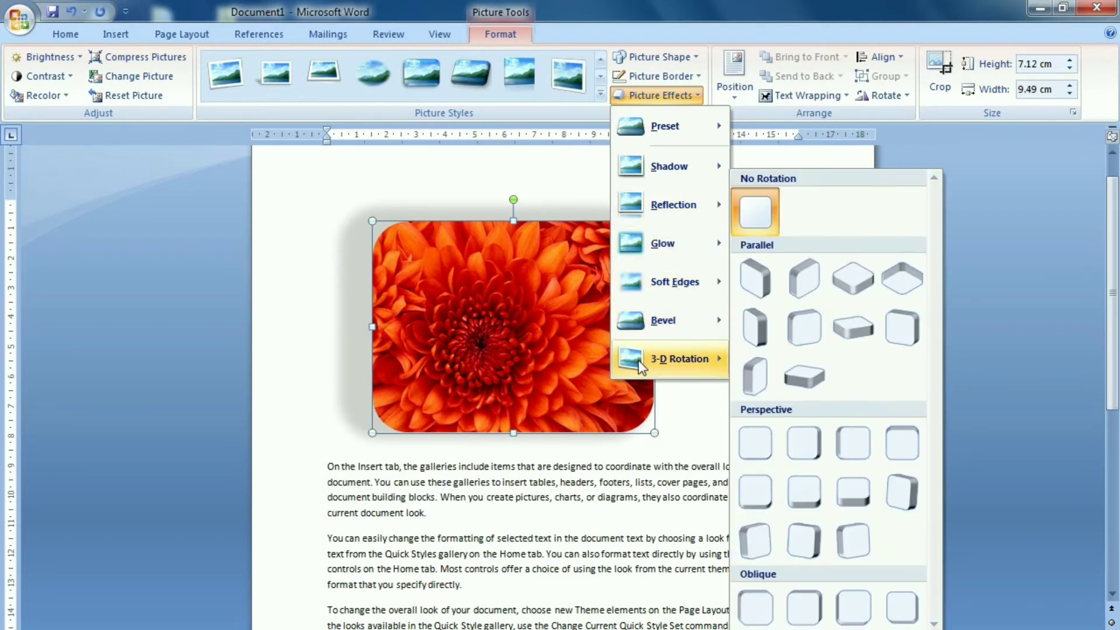
{"action": "left_click", "coordinate": [852, 285]}
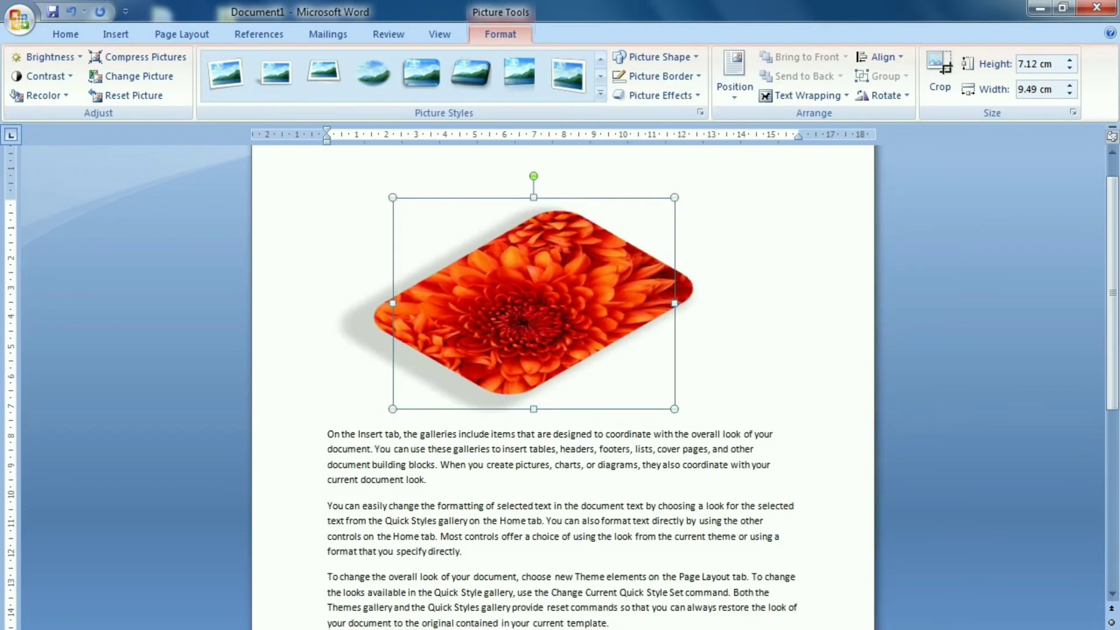
{"action": "left_click", "coordinate": [680, 97]}
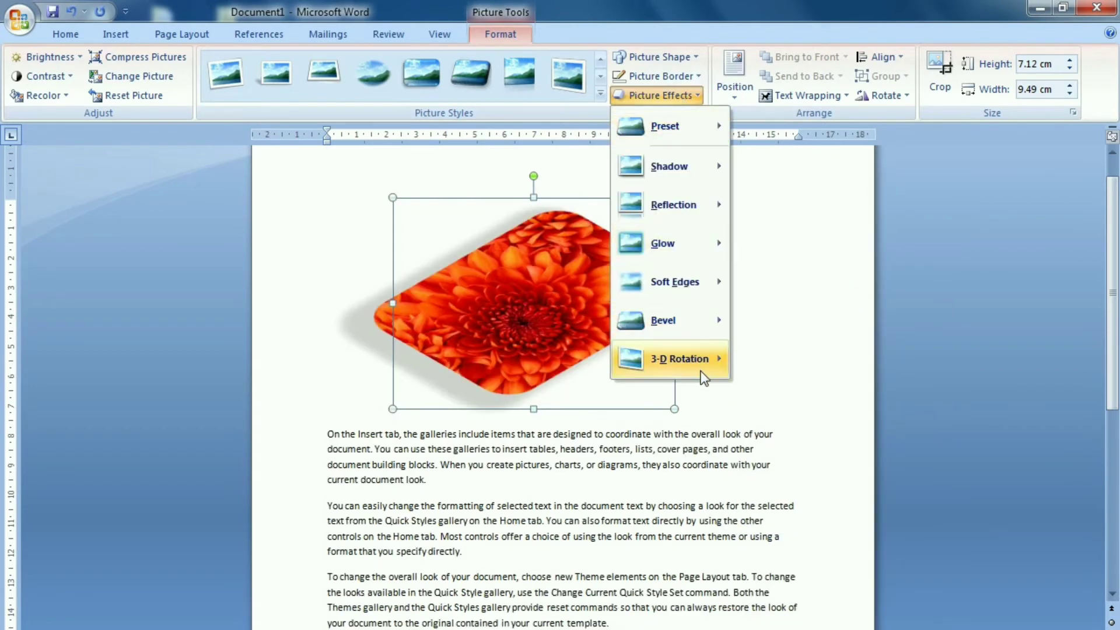
{"action": "mouse_move", "coordinate": [679, 359]}
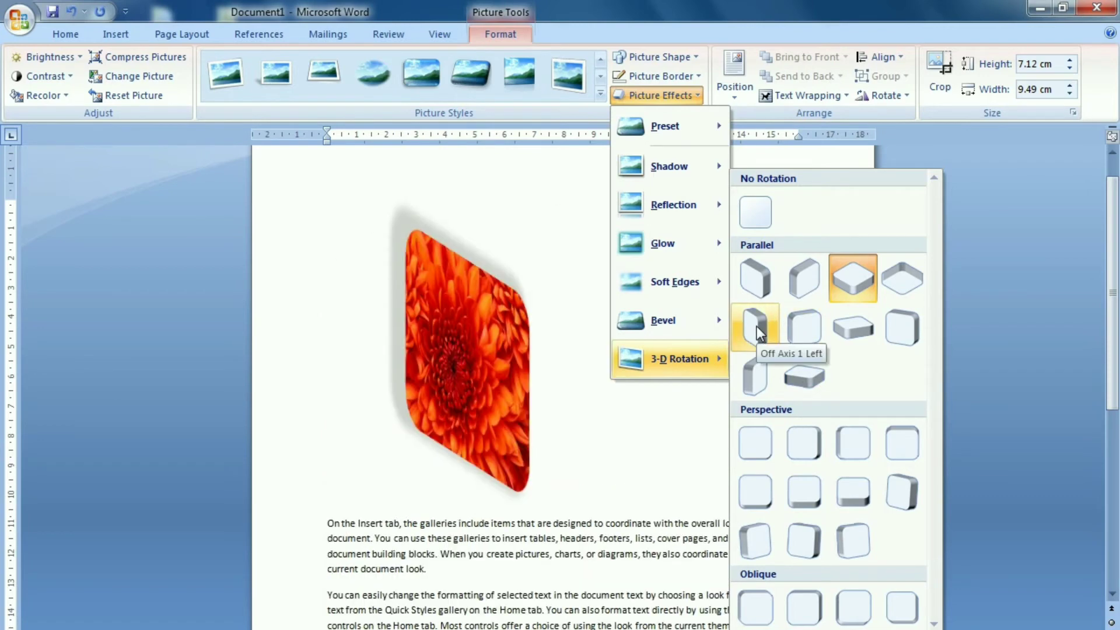
{"action": "left_click", "coordinate": [900, 499]}
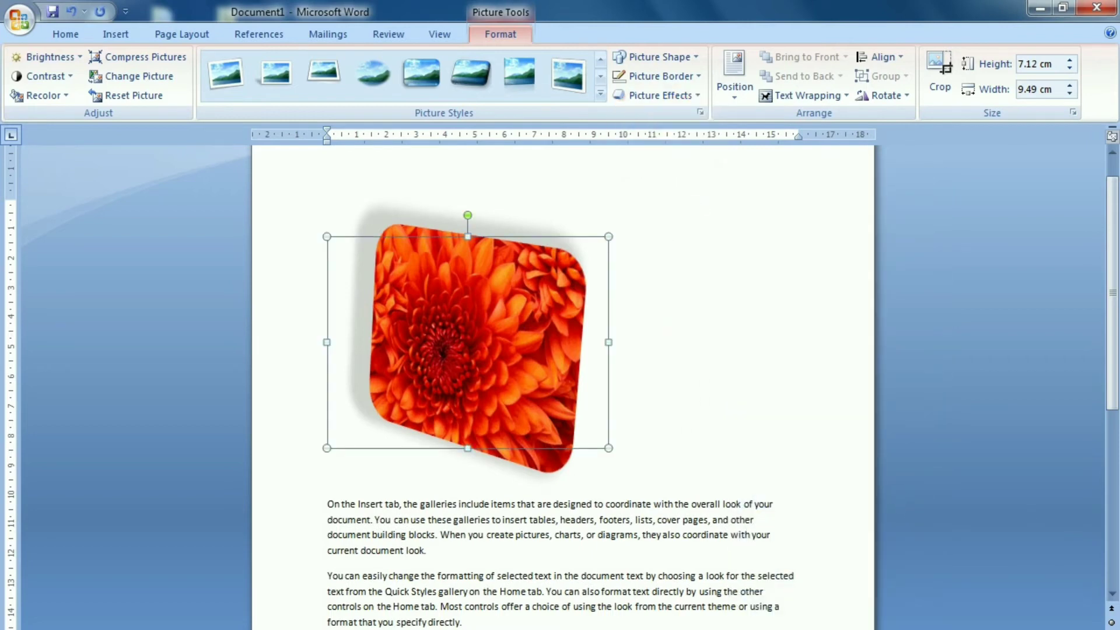
{"action": "left_click", "coordinate": [659, 95]}
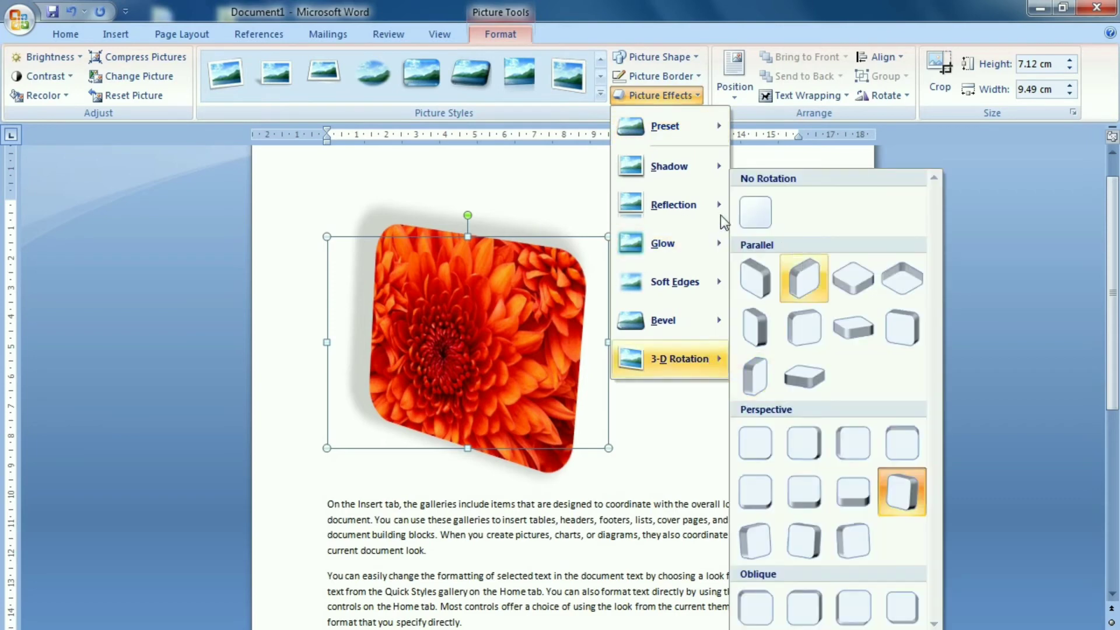
{"action": "left_click", "coordinate": [764, 213]}
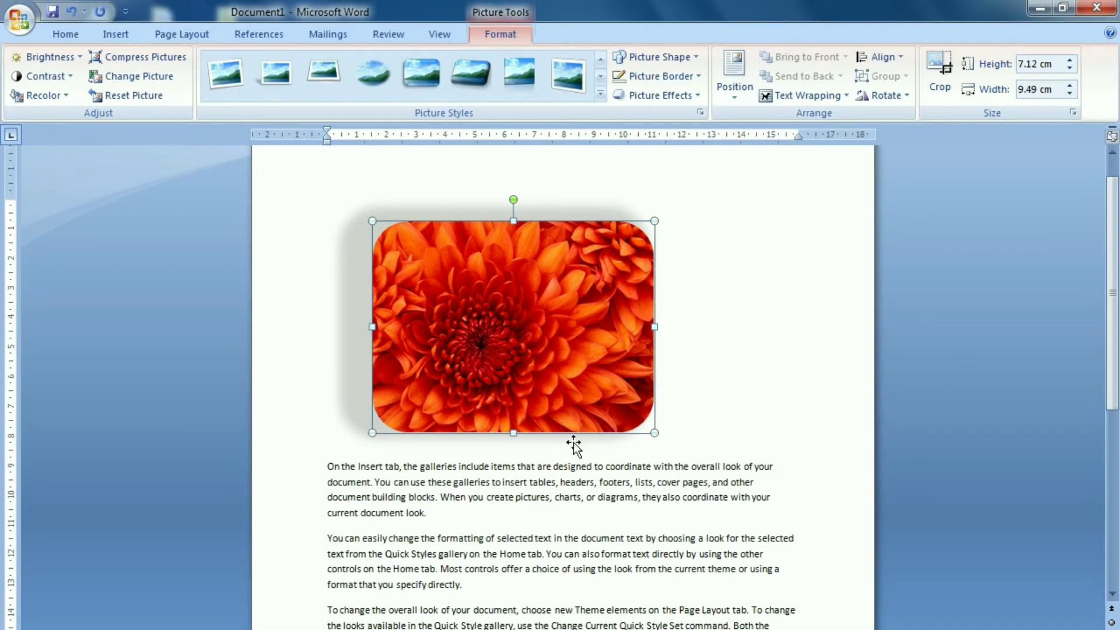
{"action": "left_click", "coordinate": [734, 78]}
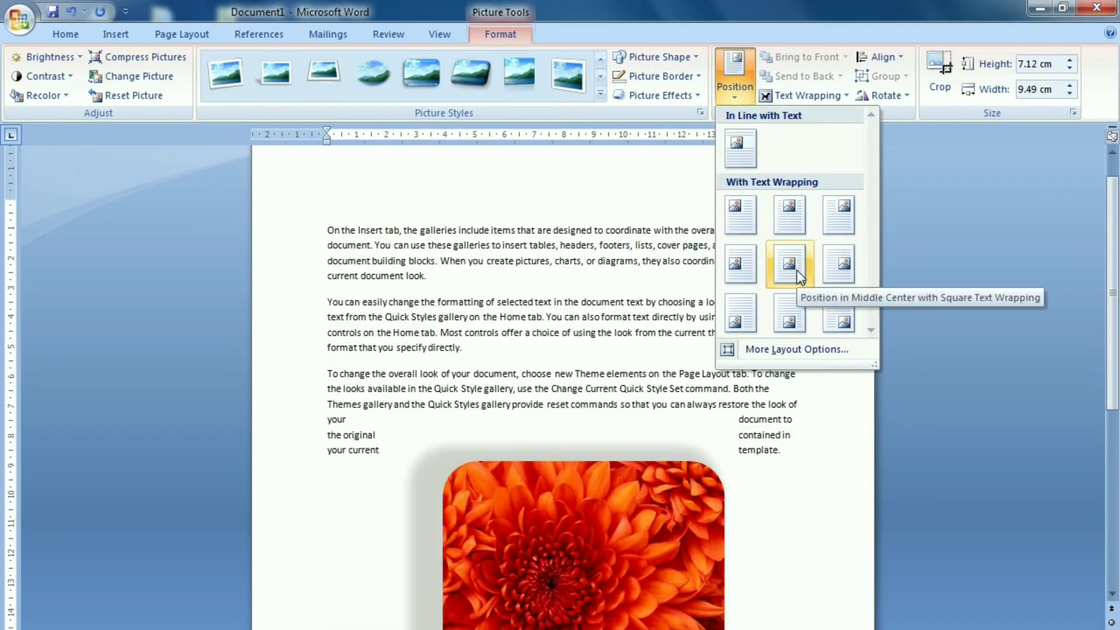
{"action": "left_click", "coordinate": [797, 272]}
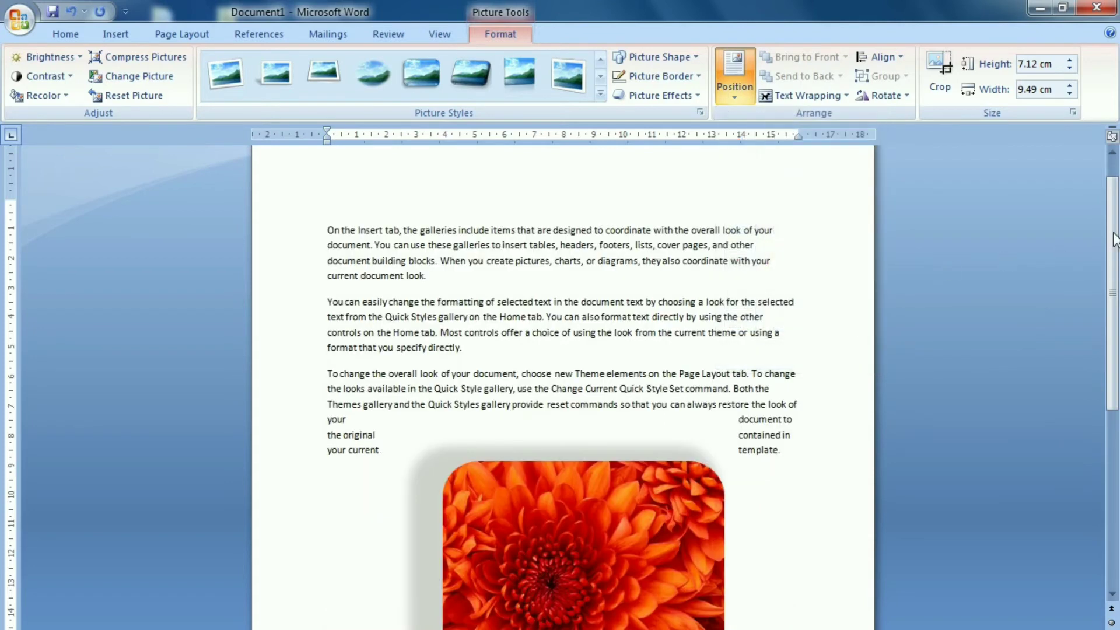
{"action": "left_click_drag", "start_coordinate": [1110, 241], "coordinate": [1110, 330]}
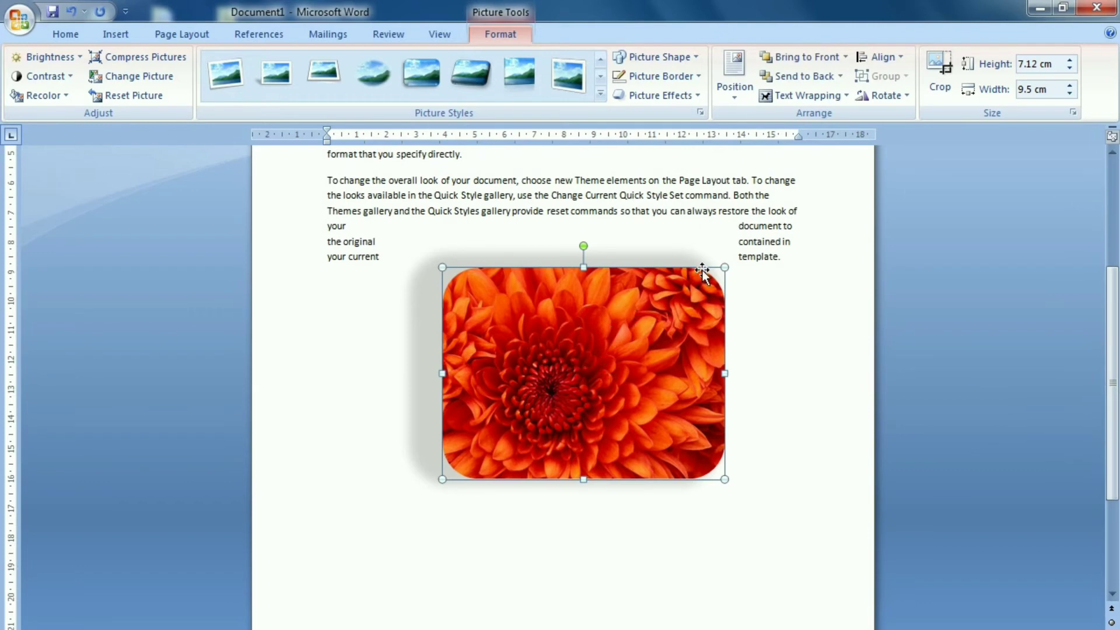
{"action": "left_click", "coordinate": [732, 88]}
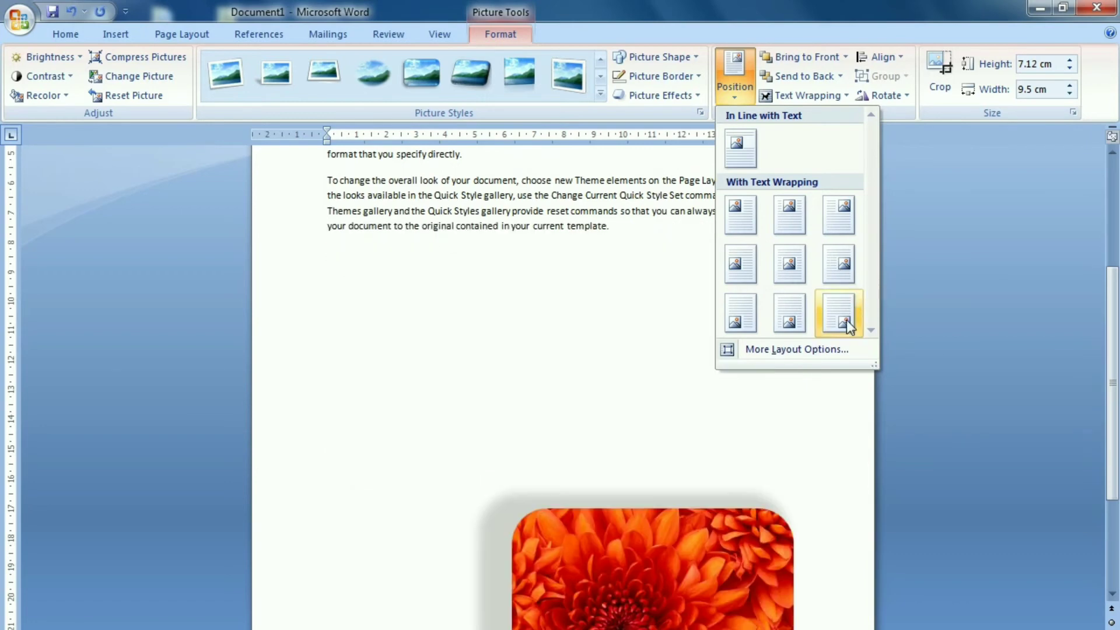
{"action": "left_click", "coordinate": [846, 319]}
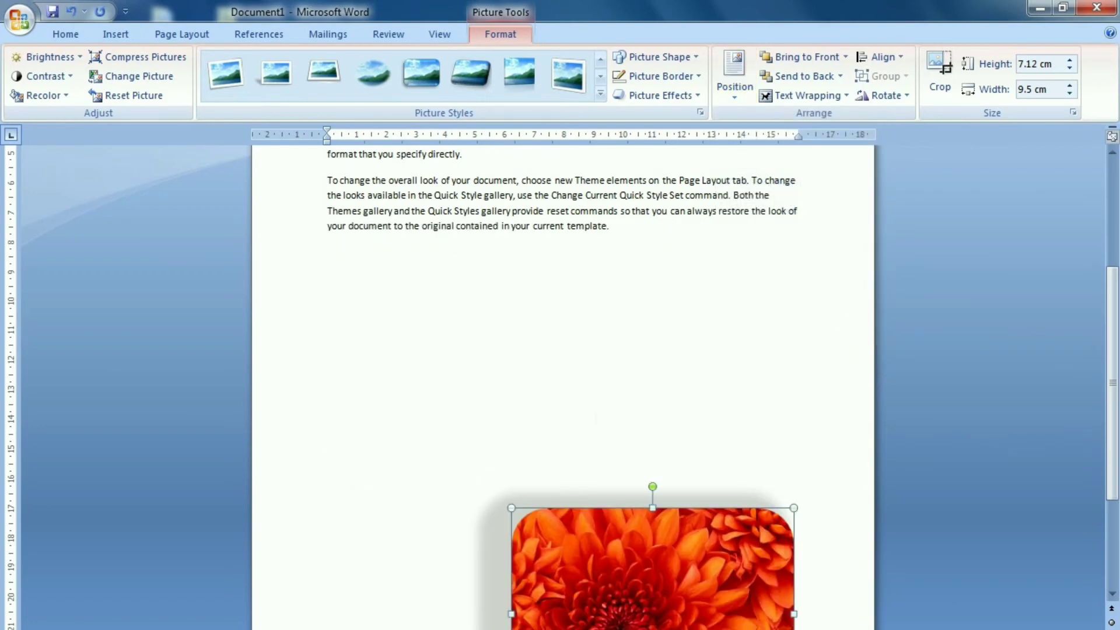
{"action": "scroll", "coordinate": [594, 419], "scroll_direction": "down", "scroll_amount": 1}
{"action": "scroll", "coordinate": [594, 419], "scroll_direction": "down", "scroll_amount": 1}
{"action": "scroll", "coordinate": [593, 419], "scroll_direction": "down", "scroll_amount": 3}
{"action": "scroll", "coordinate": [593, 419], "scroll_direction": "up", "scroll_amount": 1}
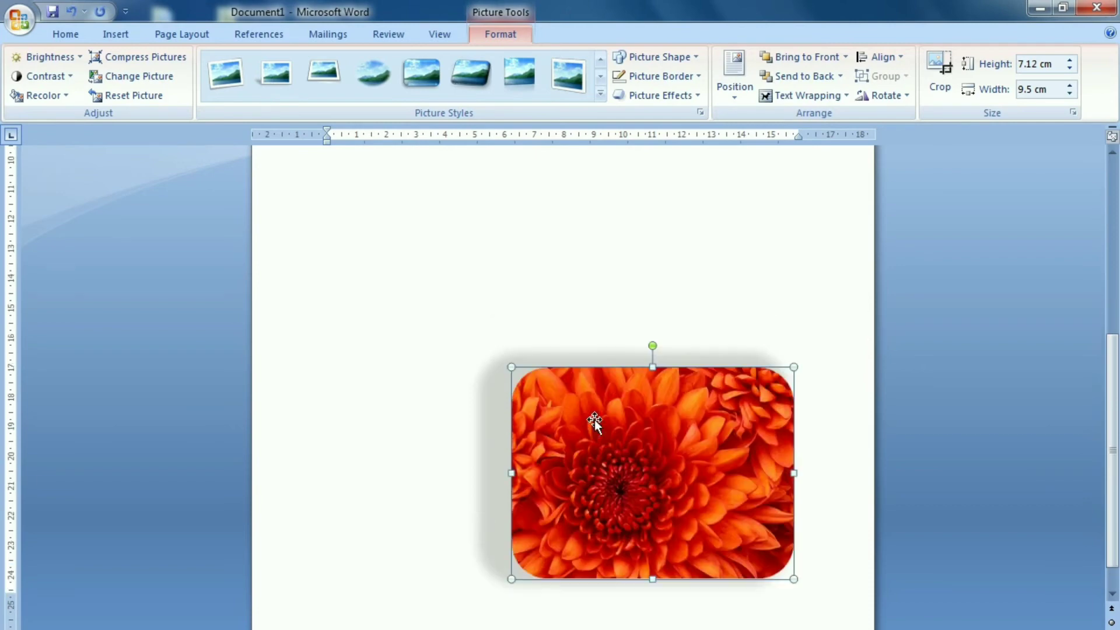
{"action": "scroll", "coordinate": [594, 419], "scroll_direction": "up", "scroll_amount": 3}
{"action": "scroll", "coordinate": [594, 419], "scroll_direction": "up", "scroll_amount": 3}
{"action": "scroll", "coordinate": [594, 419], "scroll_direction": "up", "scroll_amount": 4}
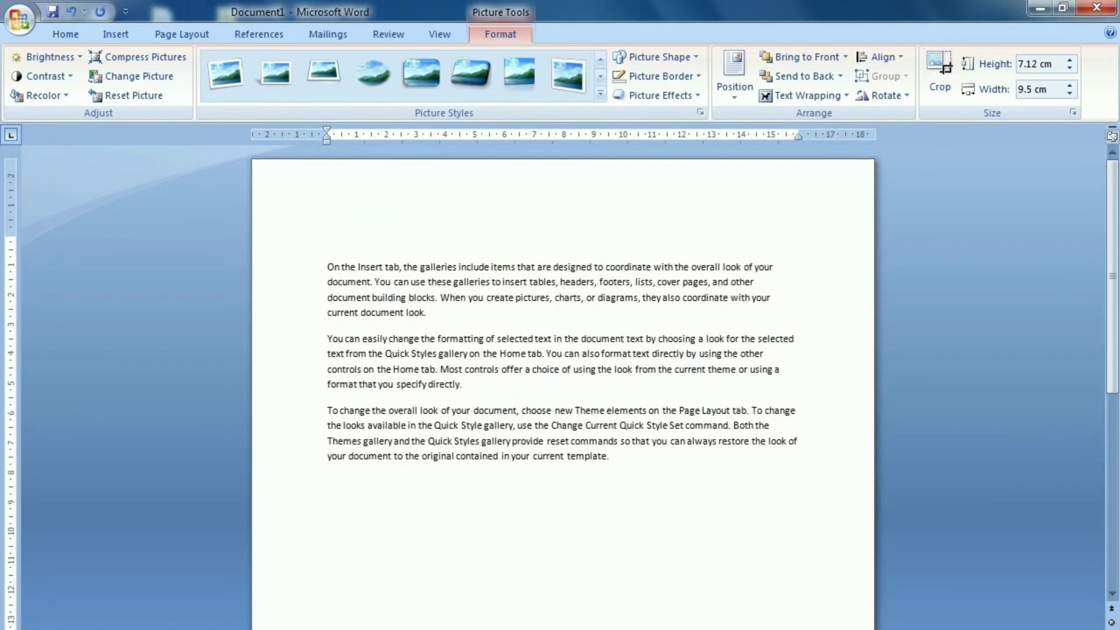
{"action": "left_click", "coordinate": [740, 99]}
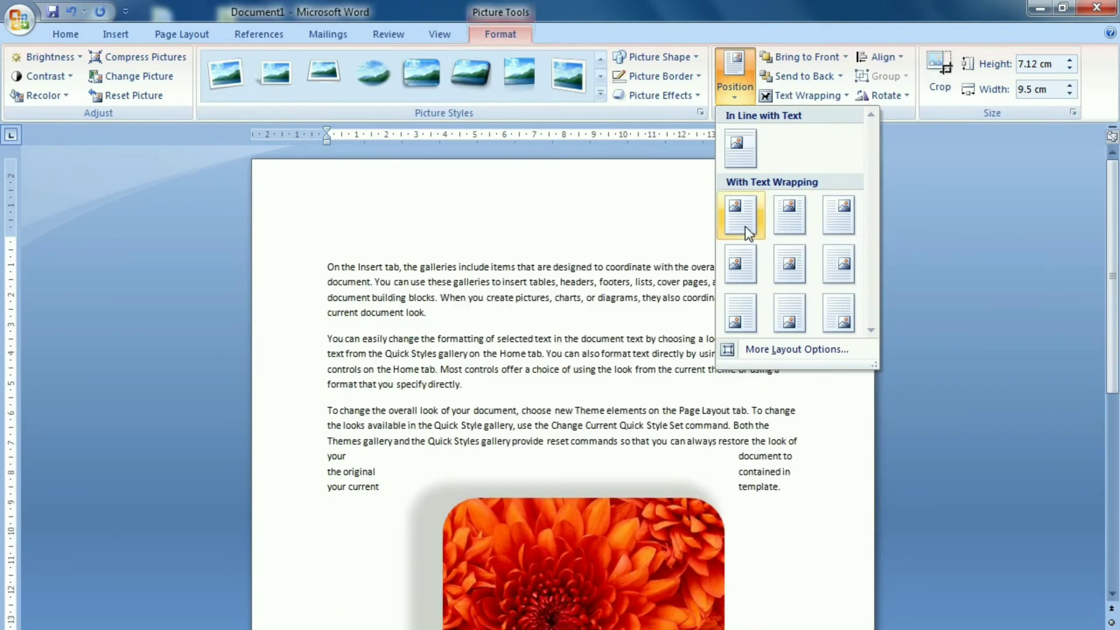
{"action": "left_click", "coordinate": [739, 163]}
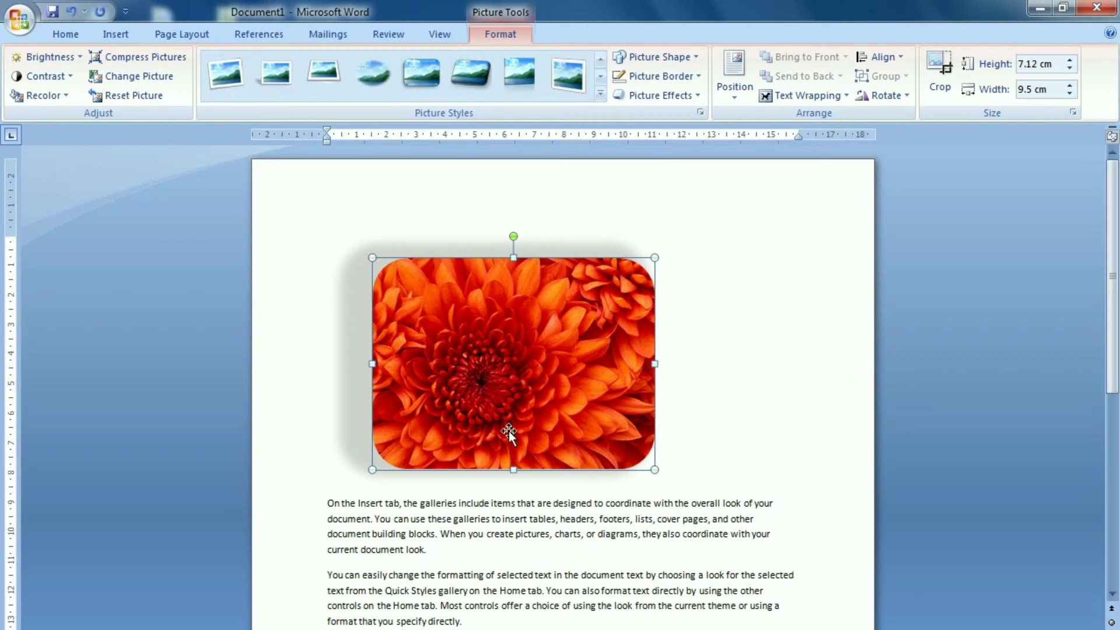
Step: Wrap text squarely around the flower and shrink it to about 6.35 × 8.47 cm
{"action": "scroll", "coordinate": [560, 379], "scroll_direction": "down", "scroll_amount": 1}
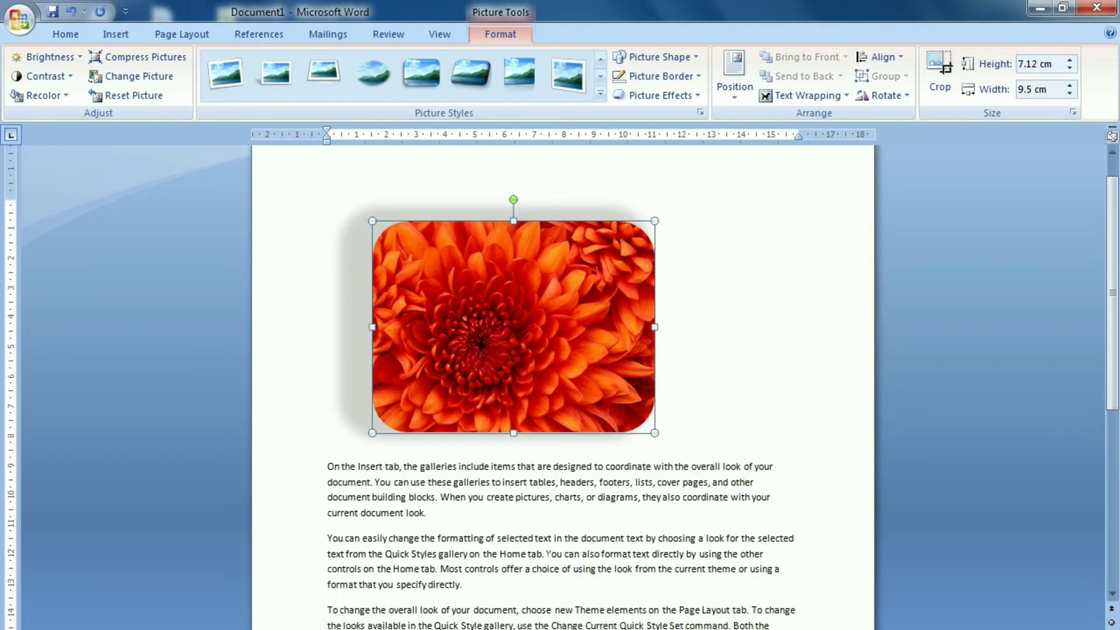
{"action": "scroll", "coordinate": [560, 379], "scroll_direction": "down", "scroll_amount": 1}
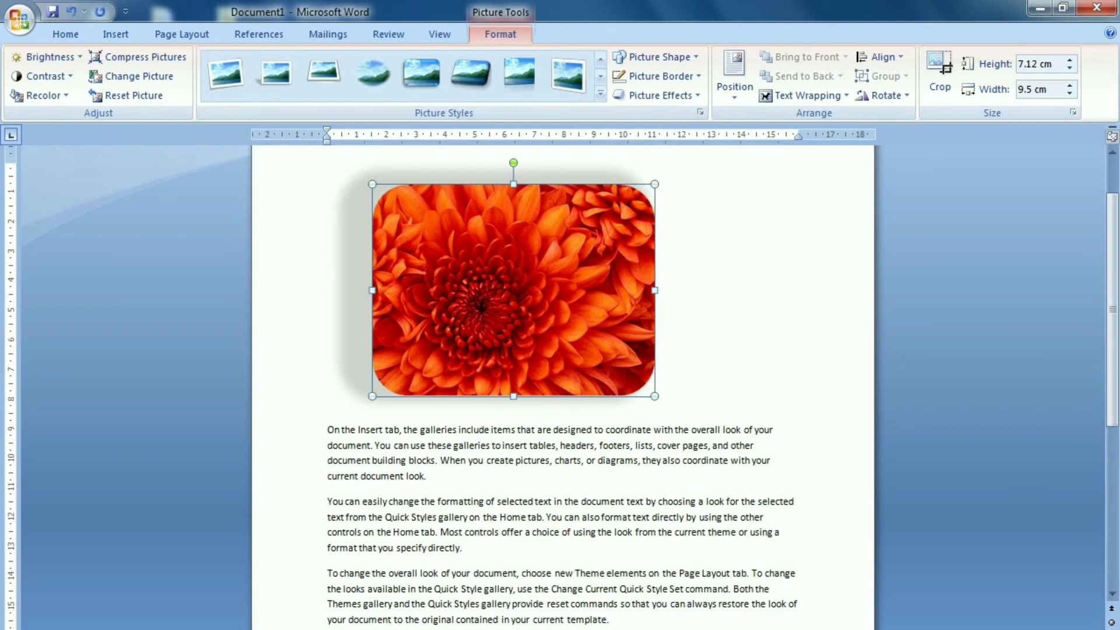
{"action": "left_click", "coordinate": [797, 96]}
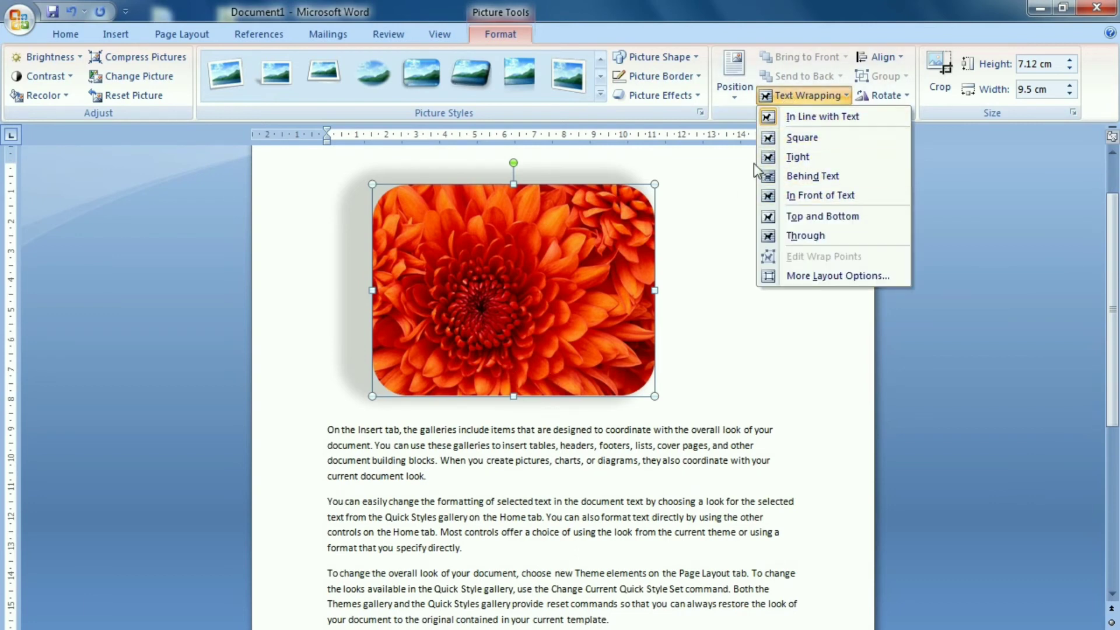
{"action": "left_click", "coordinate": [811, 143]}
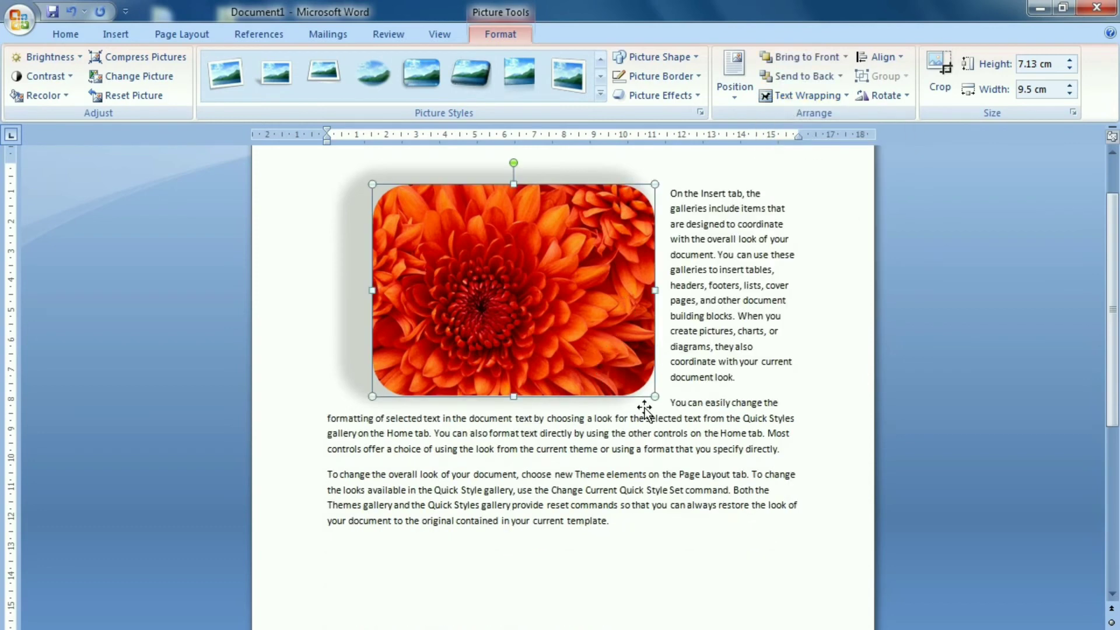
{"action": "left_click_drag", "start_coordinate": [655, 396], "coordinate": [623, 373]}
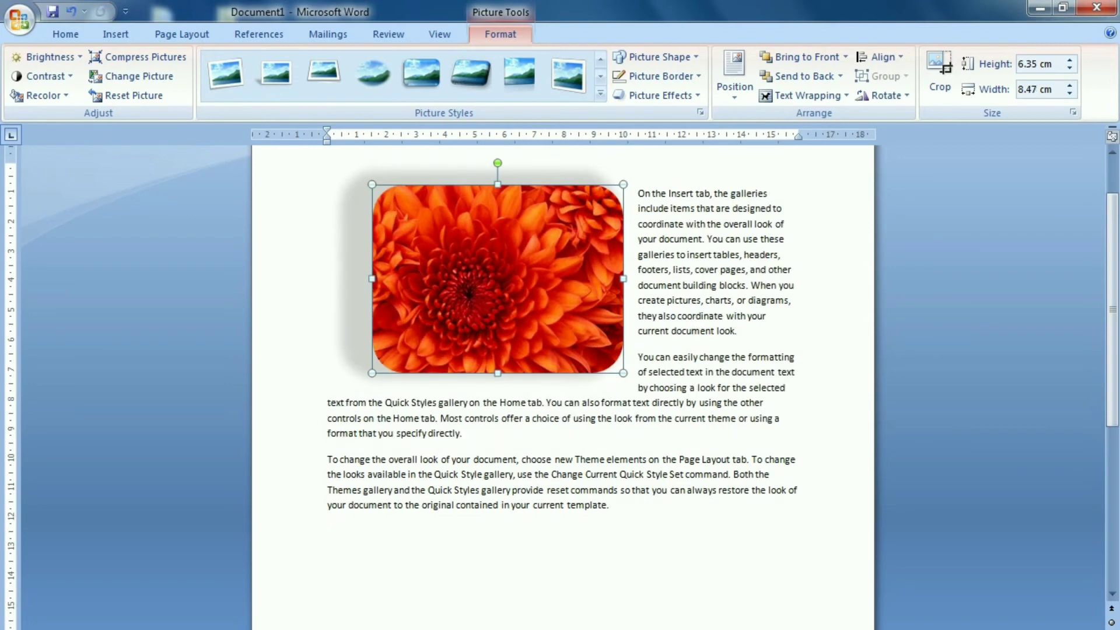
Step: Try Behind Text, In Front of Text and Top and Bottom wrapping, finally choosing Through
{"action": "left_click", "coordinate": [794, 96]}
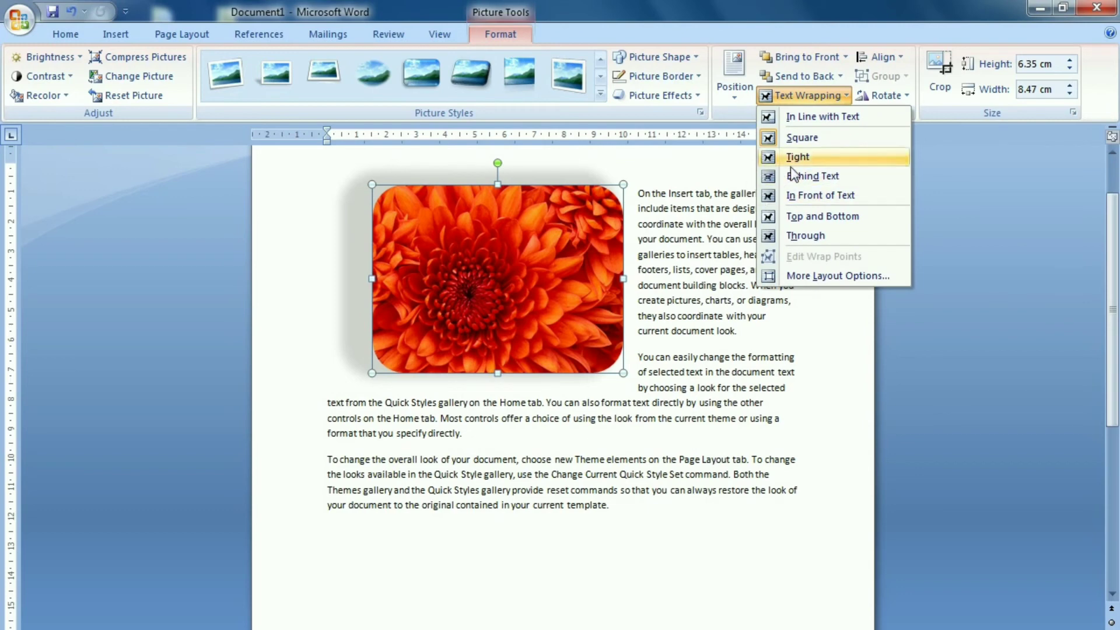
{"action": "left_click", "coordinate": [815, 177]}
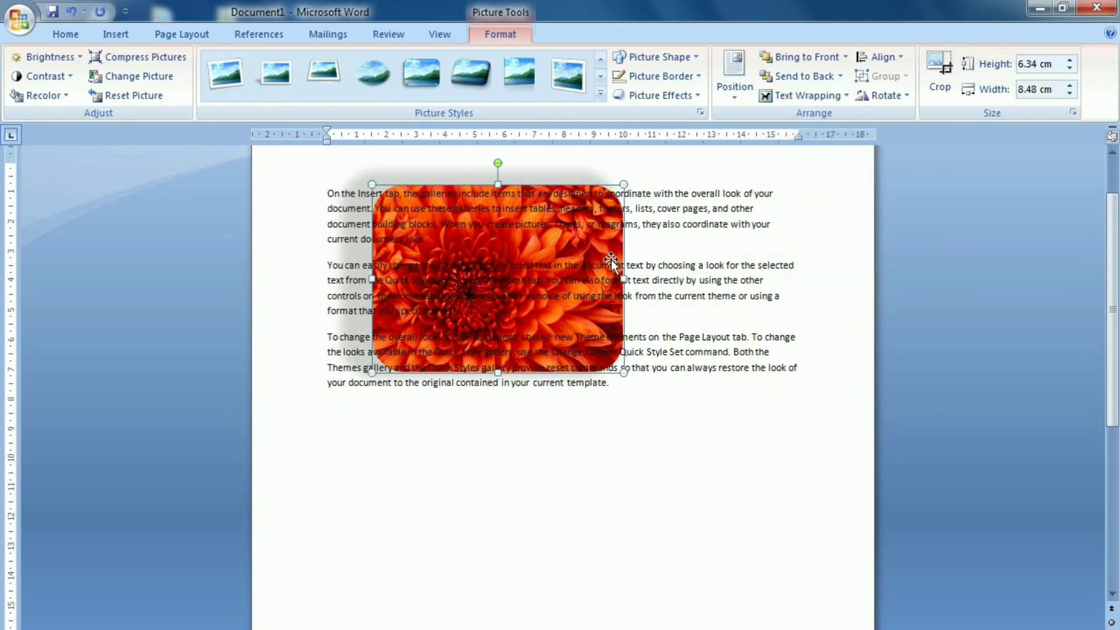
{"action": "left_click", "coordinate": [801, 95]}
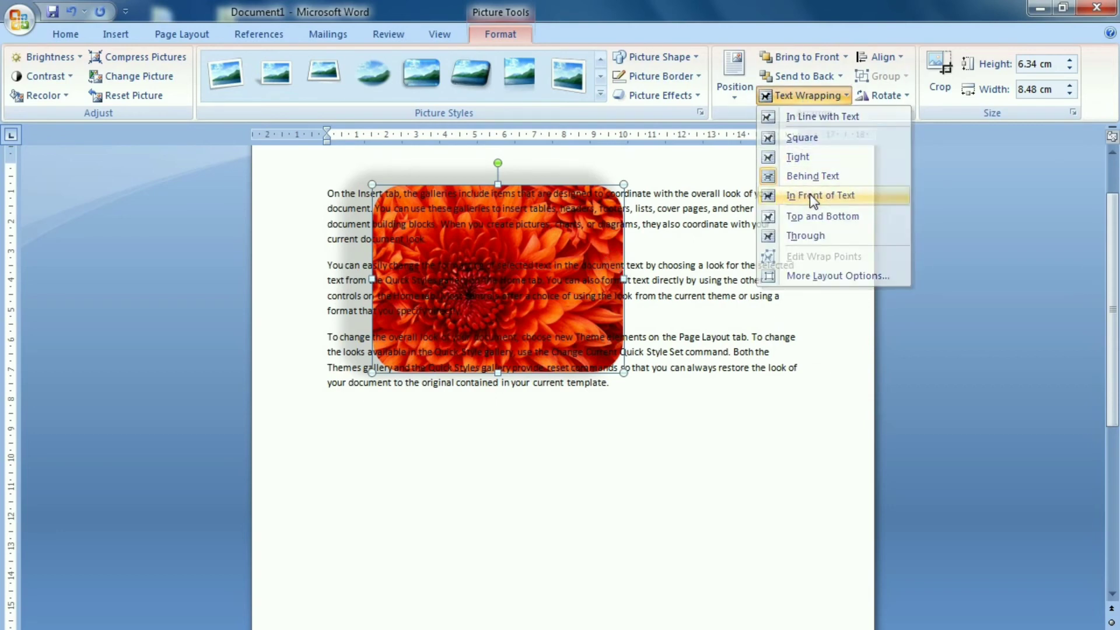
{"action": "left_click", "coordinate": [810, 195]}
{"action": "left_click", "coordinate": [790, 96]}
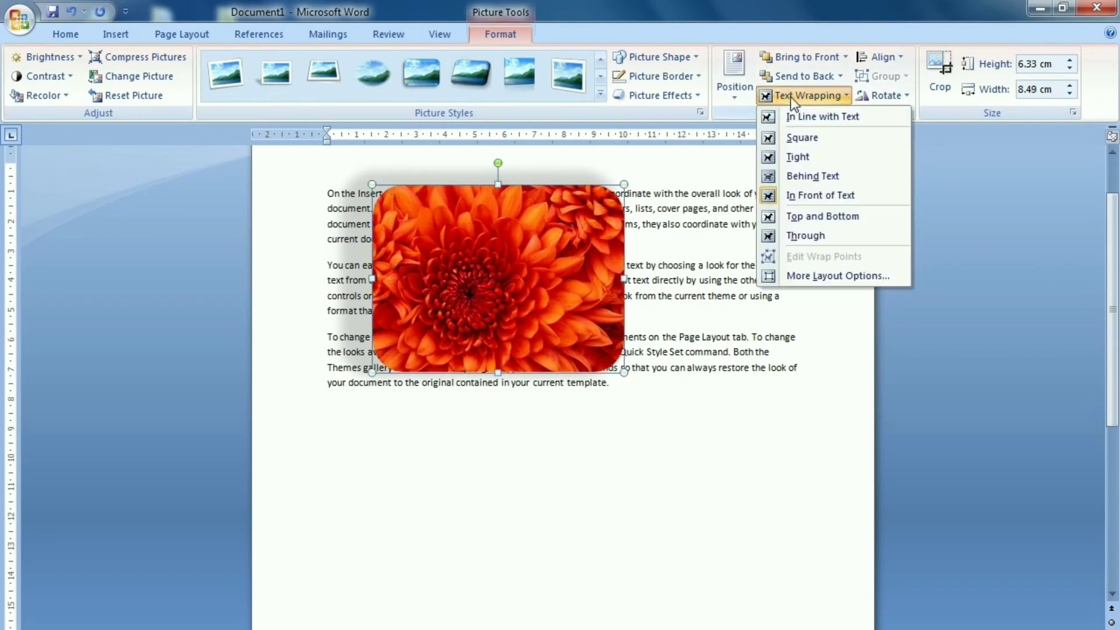
{"action": "left_click", "coordinate": [808, 217]}
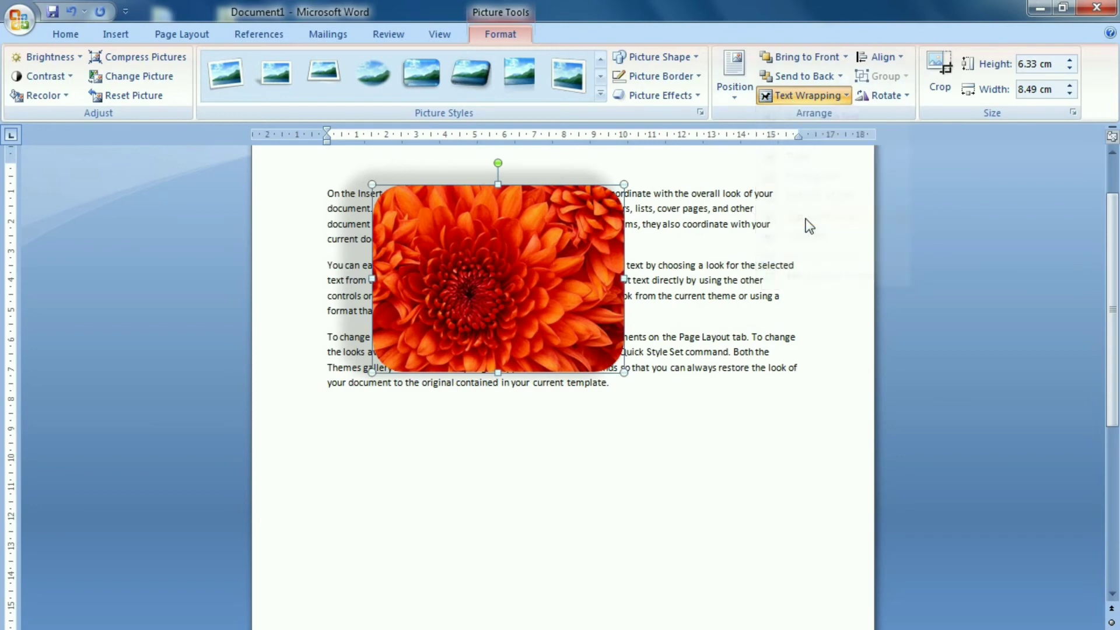
{"action": "left_click", "coordinate": [798, 95]}
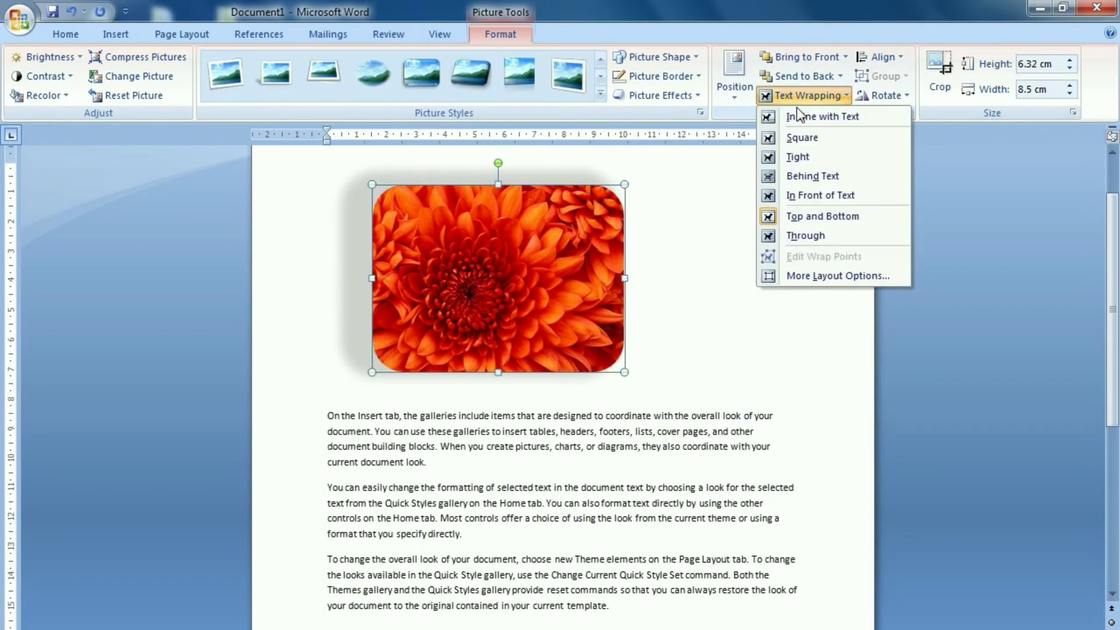
{"action": "left_click", "coordinate": [806, 236]}
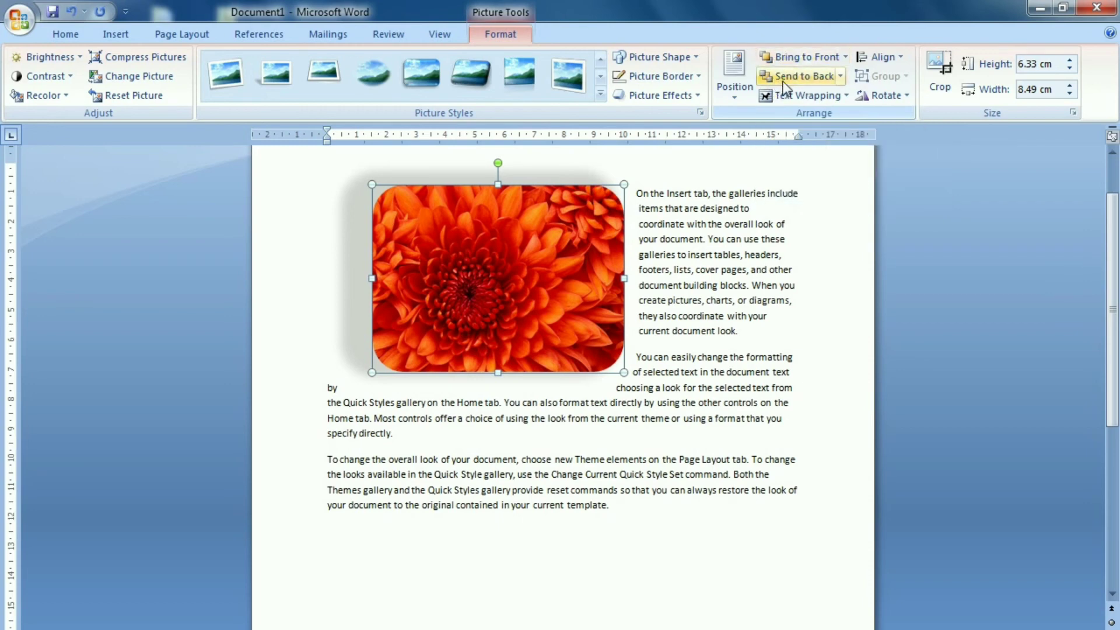
Step: Try centre and right alignment for the chrysanthemum, then settle on aligning it left
{"action": "left_click", "coordinate": [877, 61]}
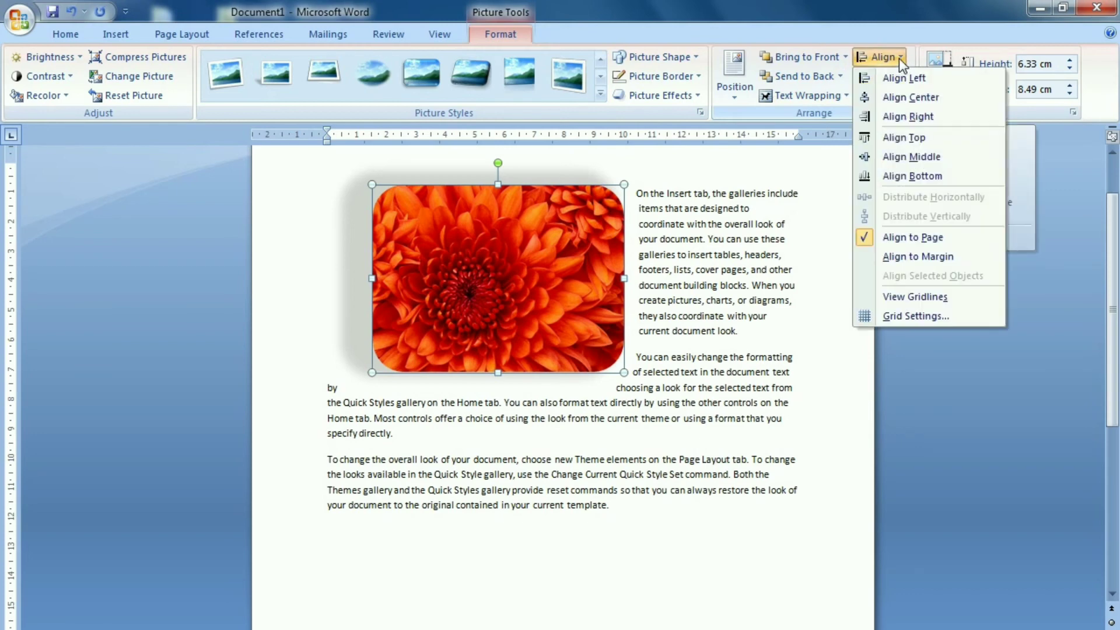
{"action": "left_click", "coordinate": [898, 98]}
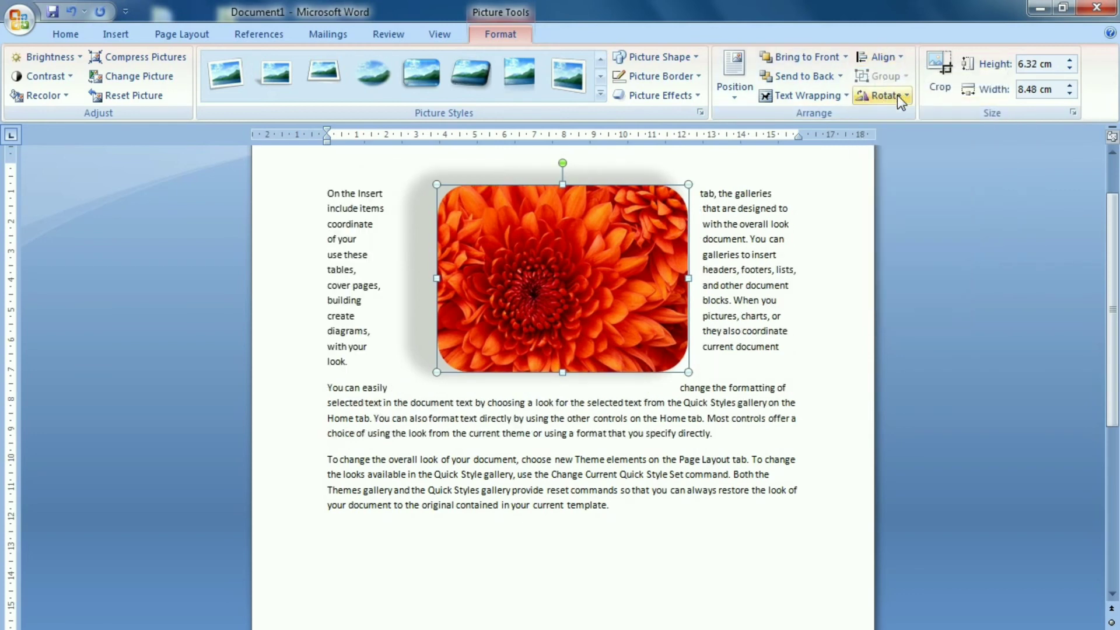
{"action": "left_click", "coordinate": [900, 53]}
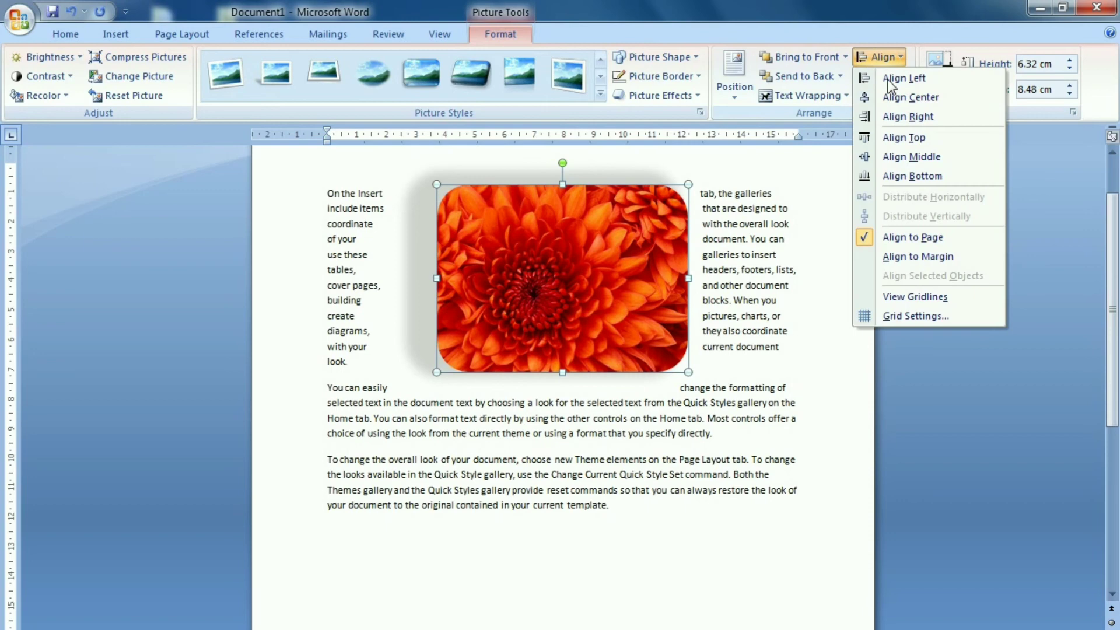
{"action": "left_click", "coordinate": [912, 115]}
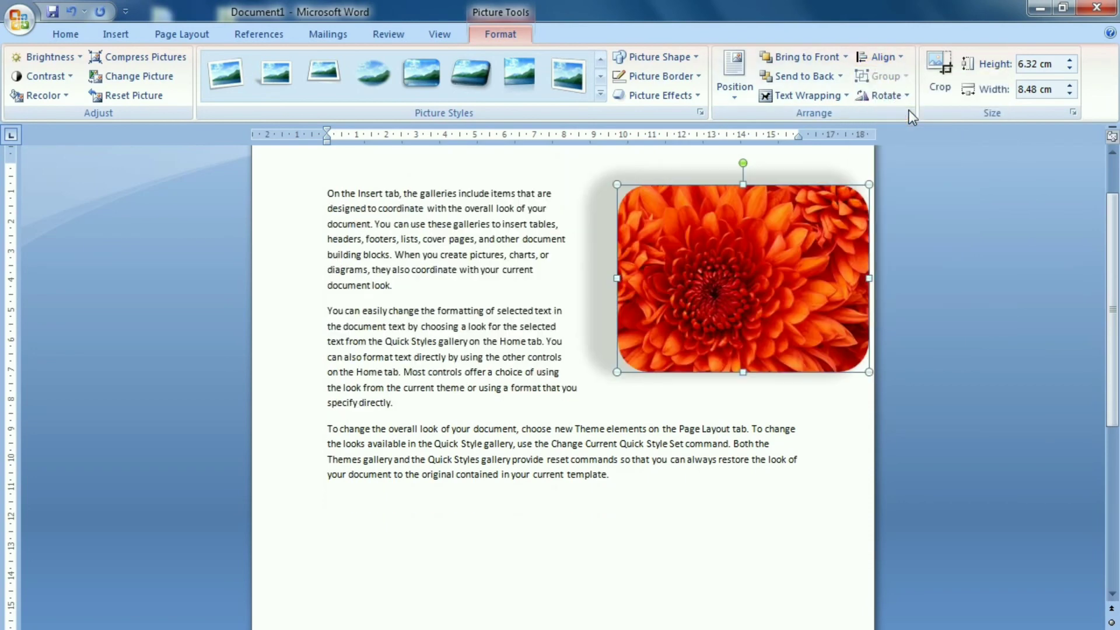
{"action": "left_click", "coordinate": [895, 56]}
{"action": "left_click", "coordinate": [896, 77]}
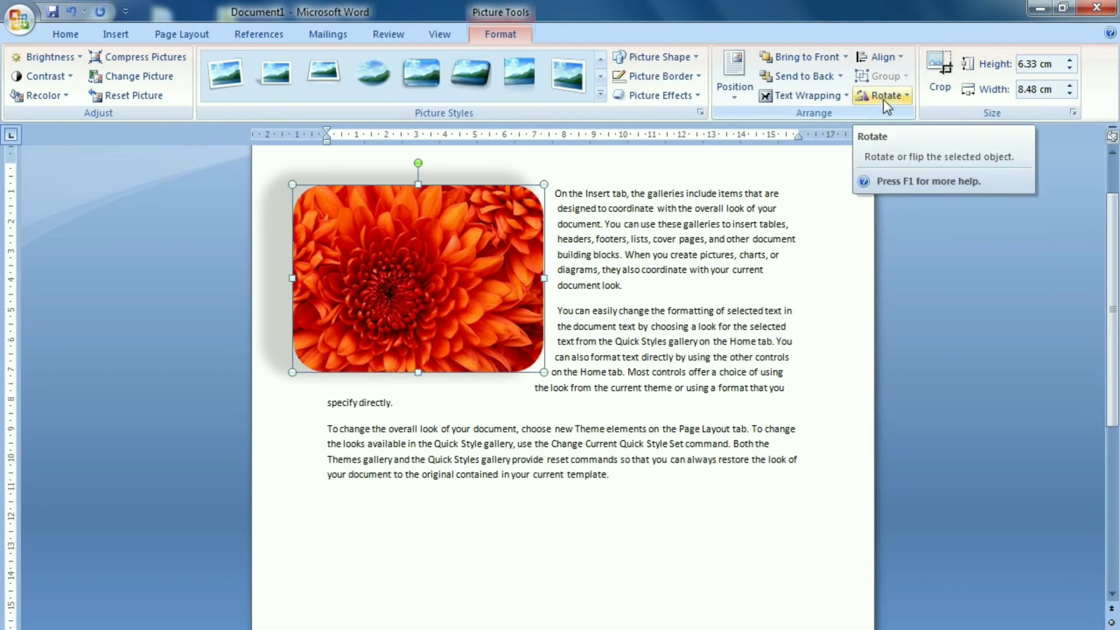
{"action": "left_click", "coordinate": [883, 98]}
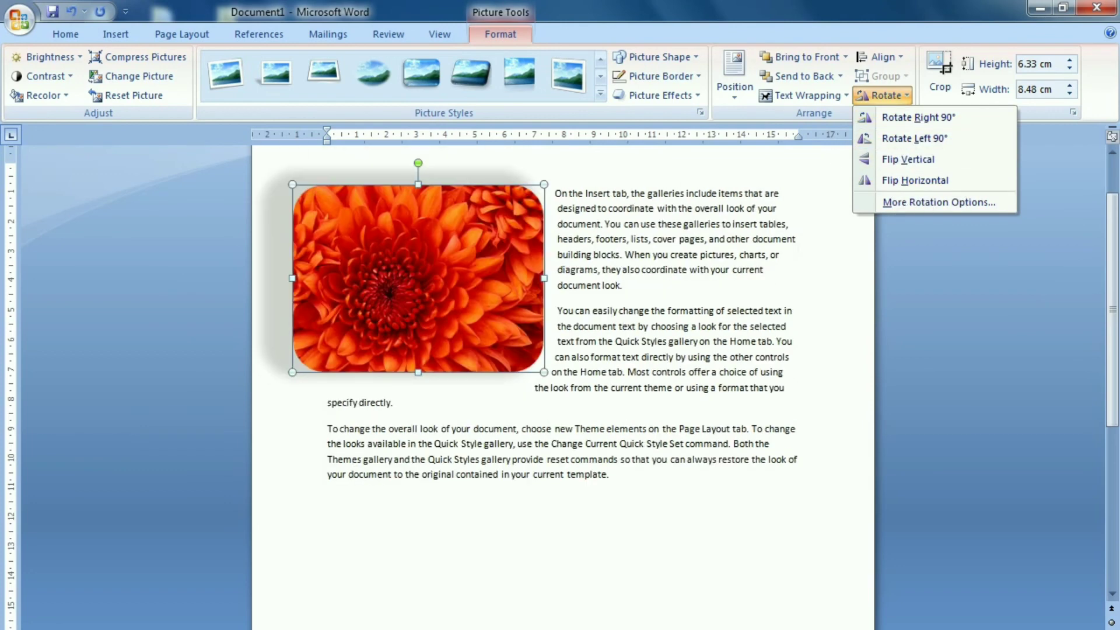
{"action": "left_click", "coordinate": [843, 251]}
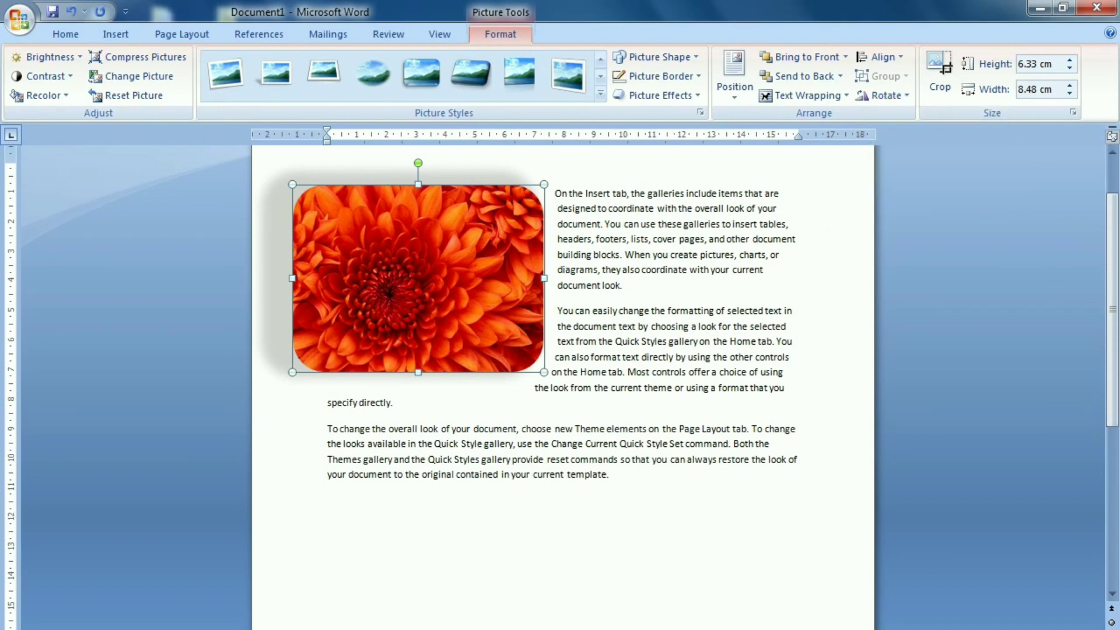
Step: Crop the right side of the chrysanthemum down to 6.31 × 4.94 cm
{"action": "left_click", "coordinate": [945, 96]}
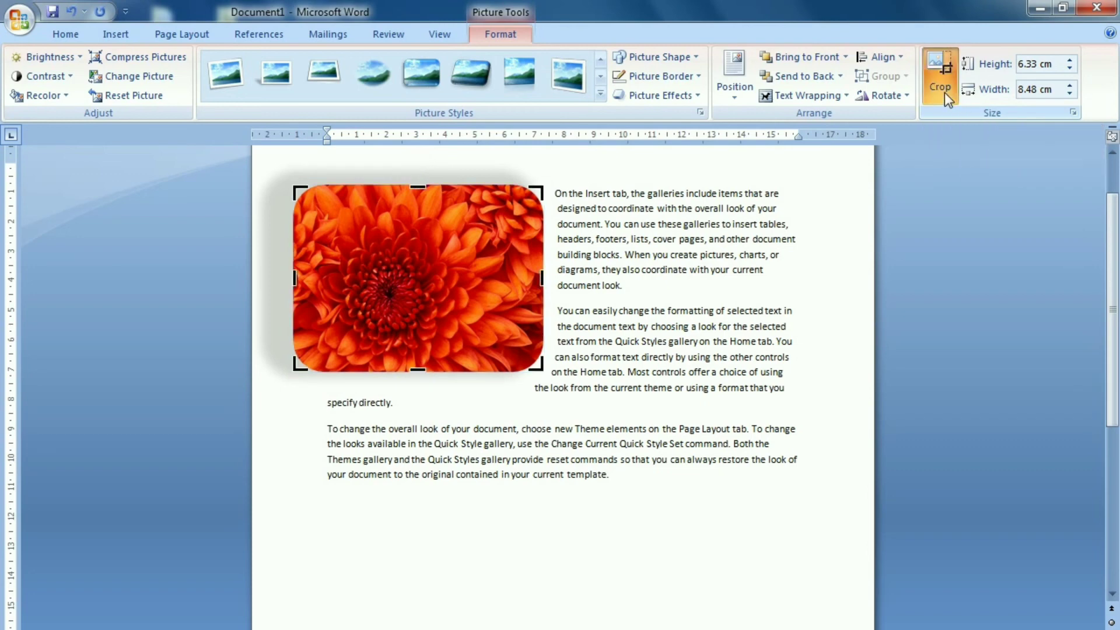
{"action": "left_click", "coordinate": [555, 274]}
{"action": "left_click", "coordinate": [487, 292]}
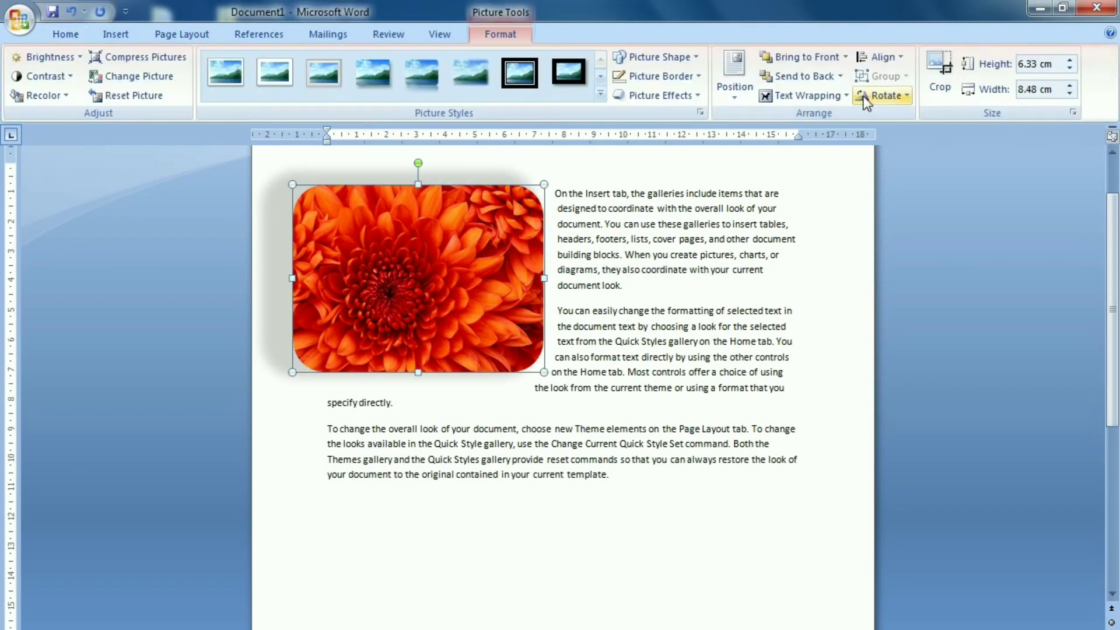
{"action": "left_click", "coordinate": [935, 92]}
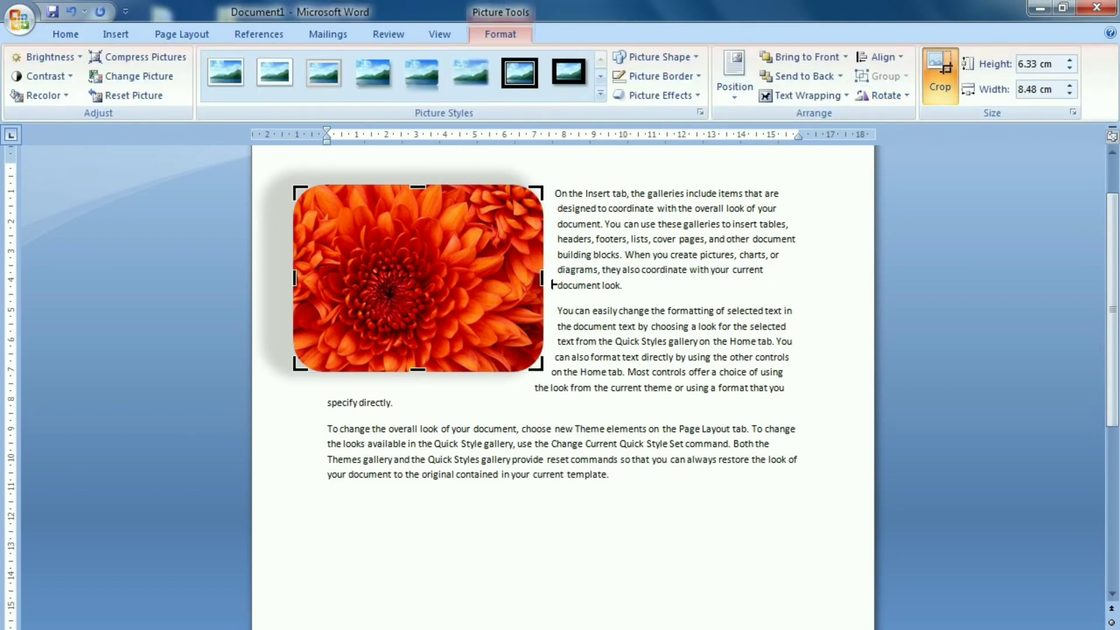
{"action": "left_click_drag", "start_coordinate": [452, 289], "coordinate": [450, 289]}
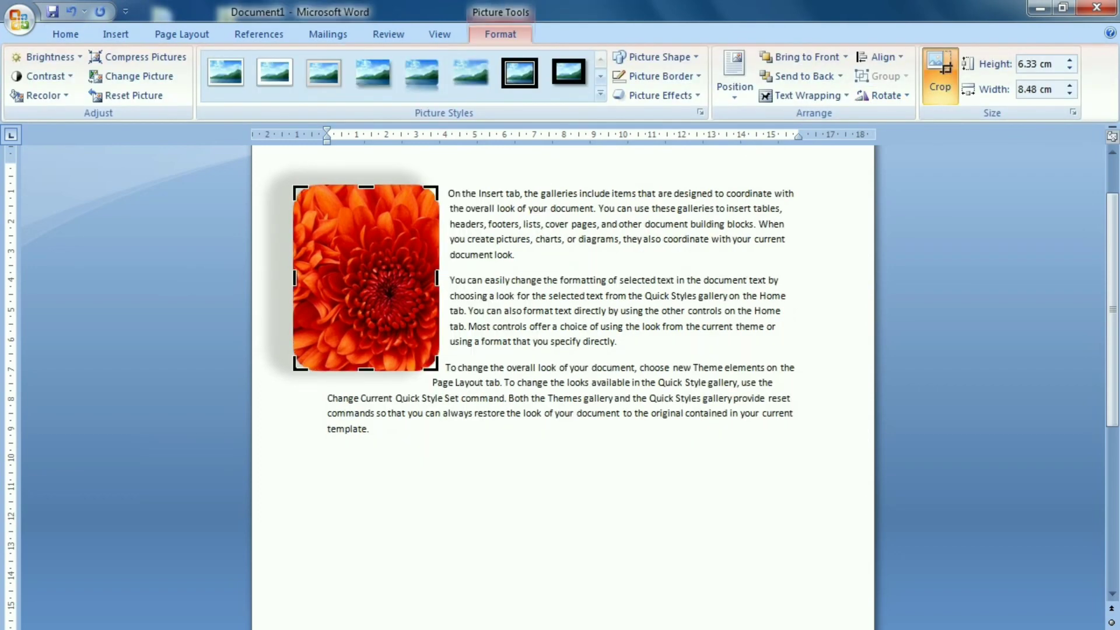
{"action": "left_click", "coordinate": [946, 86]}
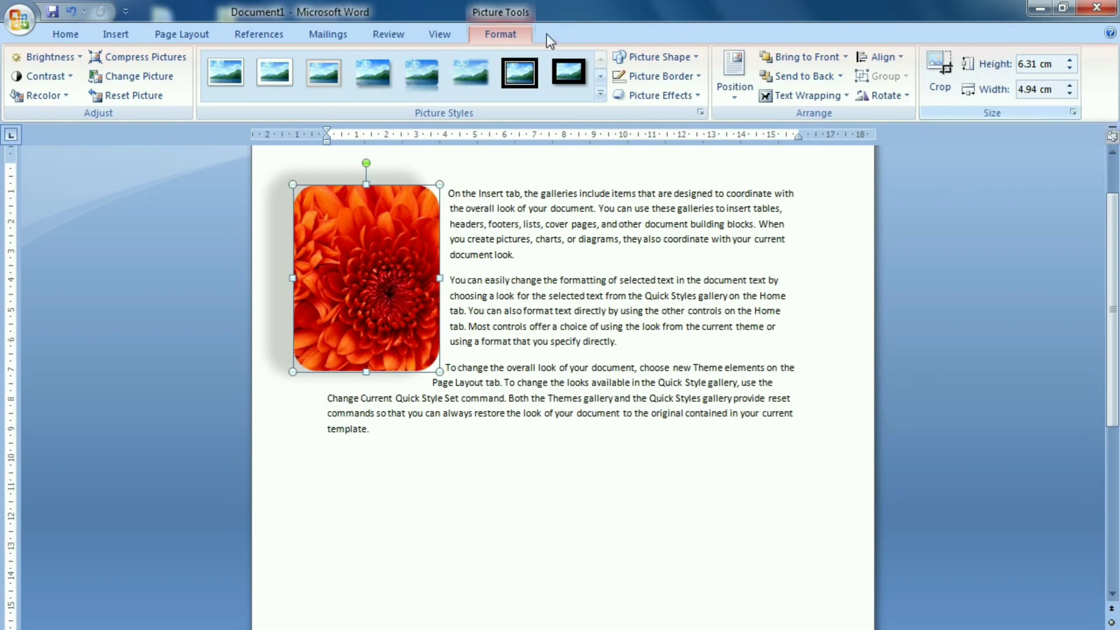
Step: Deselect the picture on the last empty line and open the Clip Art pane from Insert
{"action": "left_click", "coordinate": [127, 30]}
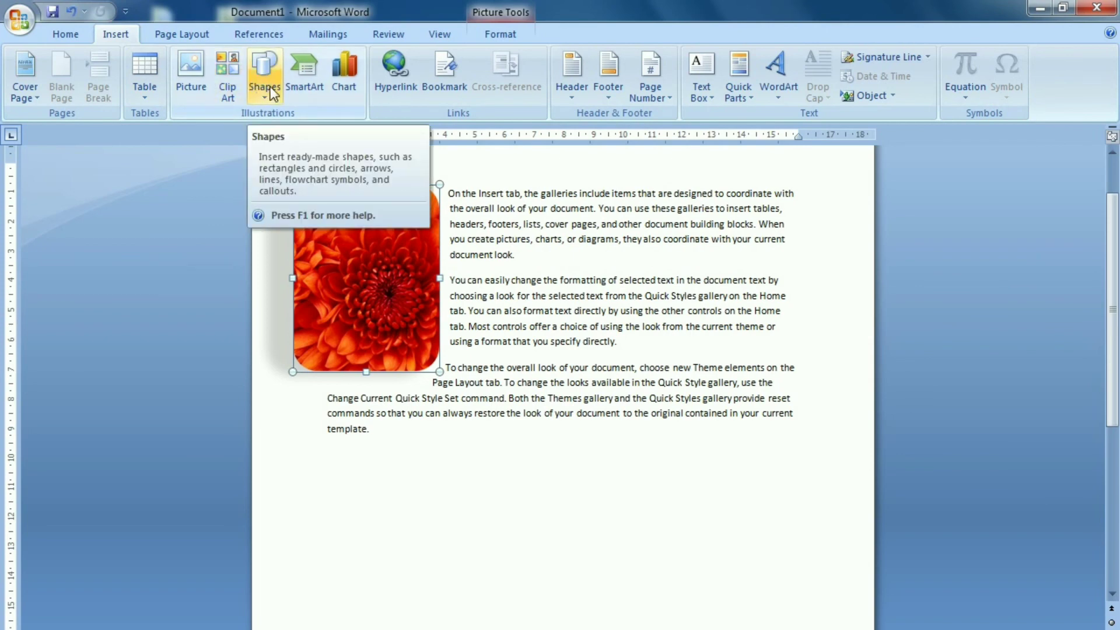
{"action": "left_click", "coordinate": [495, 36]}
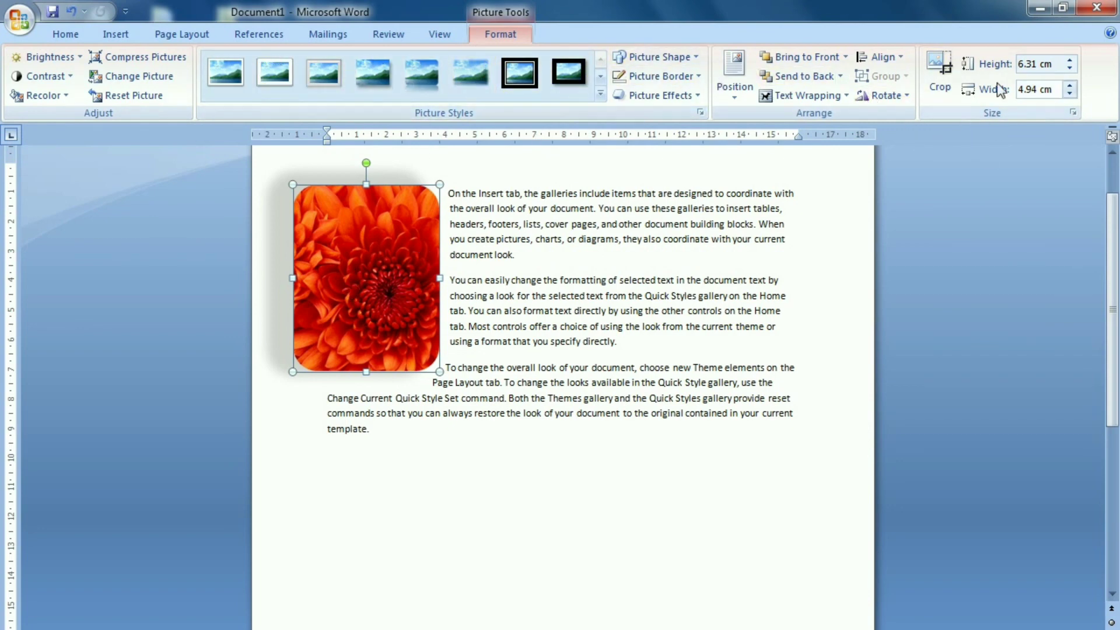
{"action": "left_click", "coordinate": [124, 34]}
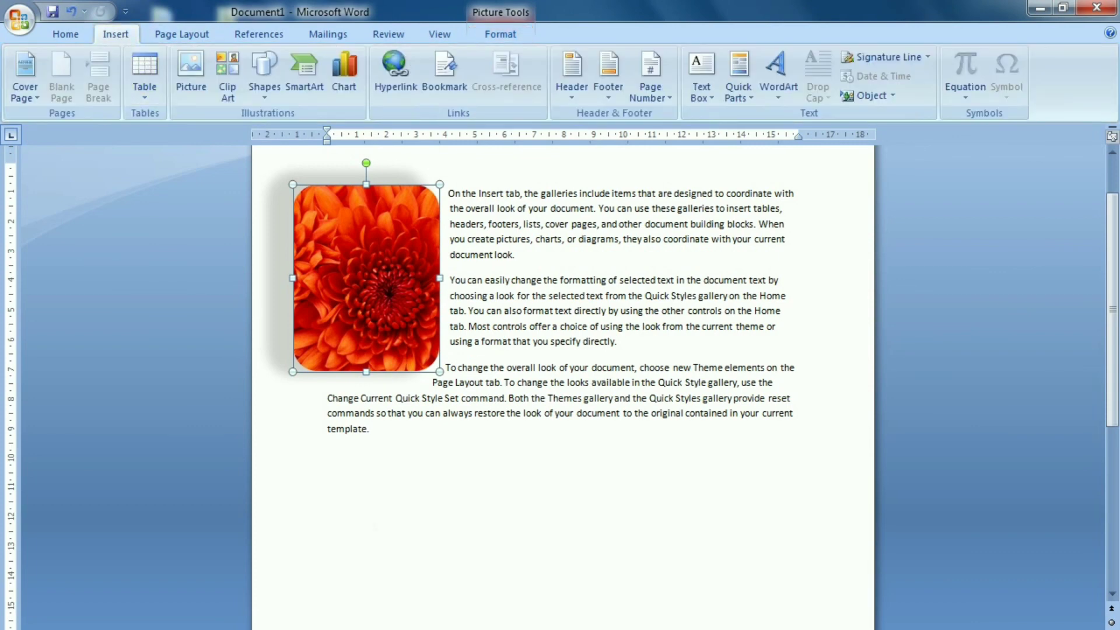
{"action": "left_click", "coordinate": [328, 454]}
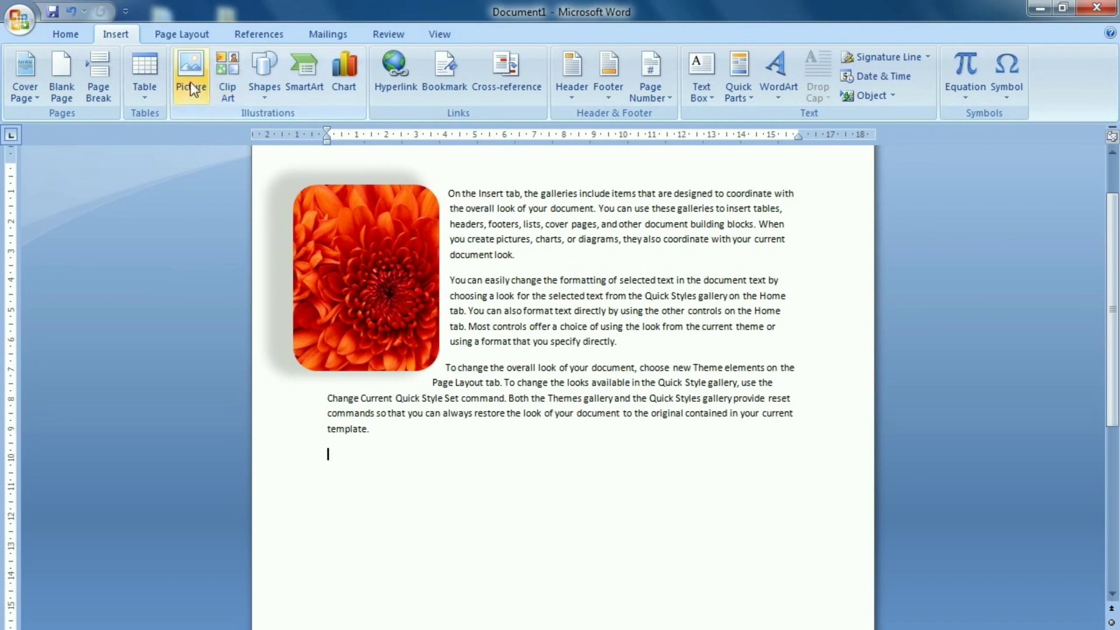
{"action": "left_click", "coordinate": [227, 88]}
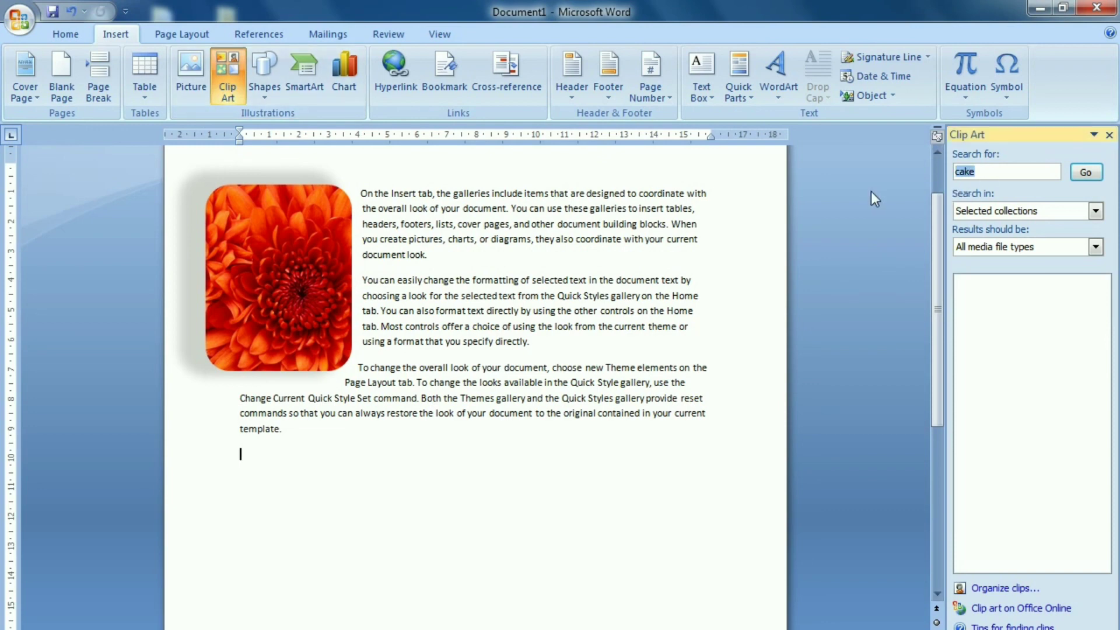
Step: Search clip art for 'computer' and insert the woman-at-a-computer illustration below the text
{"action": "key", "text": "BackSpace"}
{"action": "type", "text": "c"}
{"action": "type", "text": "omputer"}
{"action": "left_click", "coordinate": [1086, 173]}
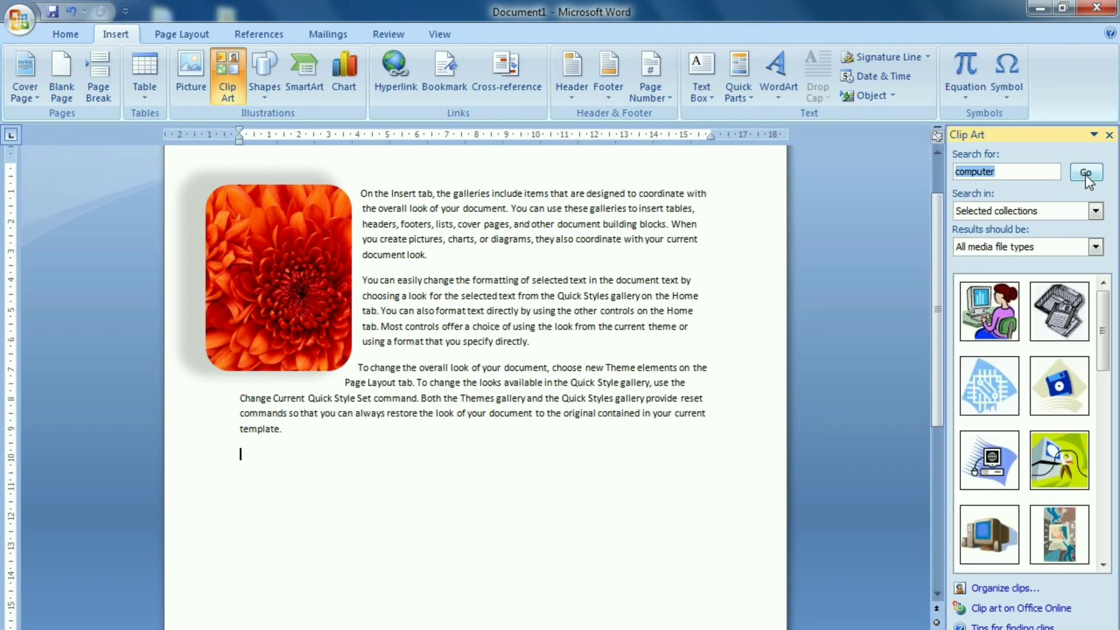
{"action": "mouse_move", "coordinate": [1104, 318]}
{"action": "left_mouse_down"}
{"action": "mouse_move", "coordinate": [1111, 375]}
{"action": "mouse_move", "coordinate": [1104, 318]}
{"action": "left_mouse_up"}
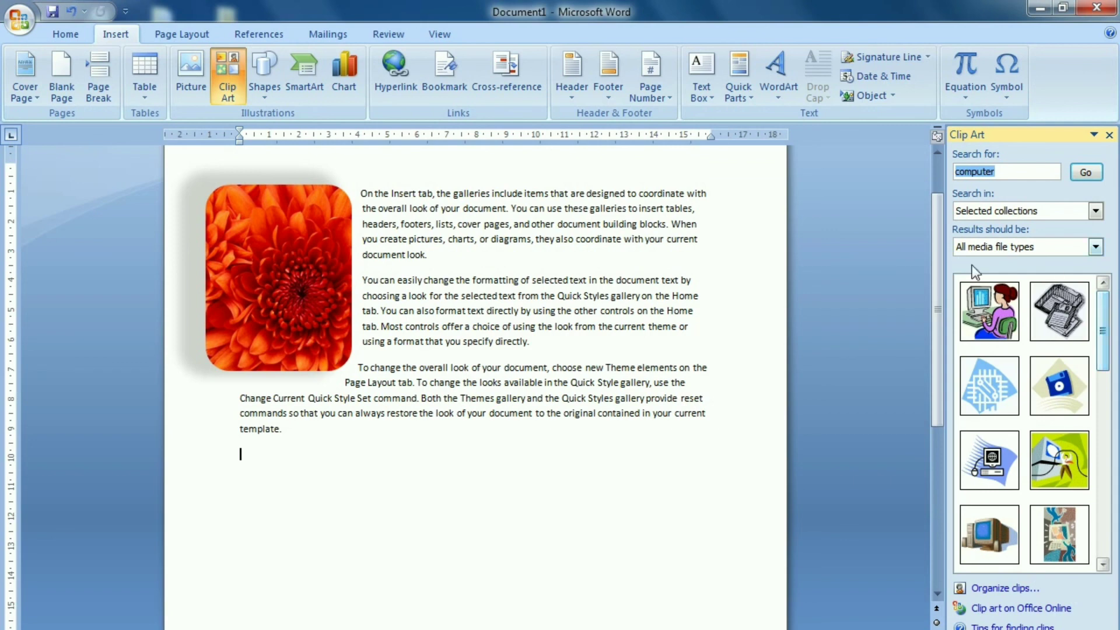
{"action": "mouse_move", "coordinate": [989, 310]}
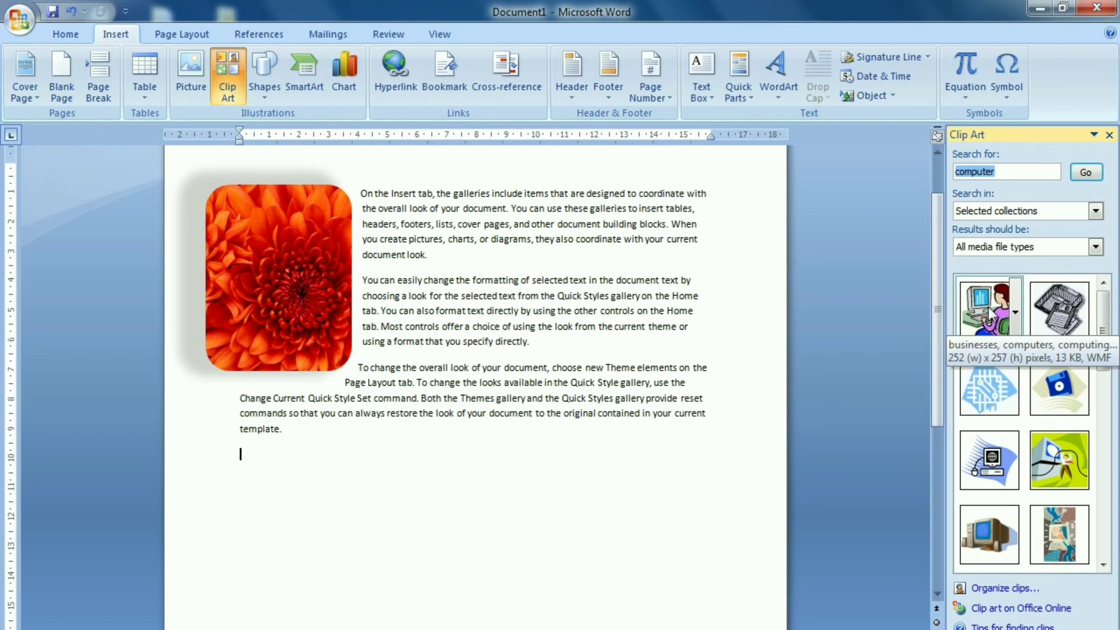
{"action": "left_click", "coordinate": [990, 315]}
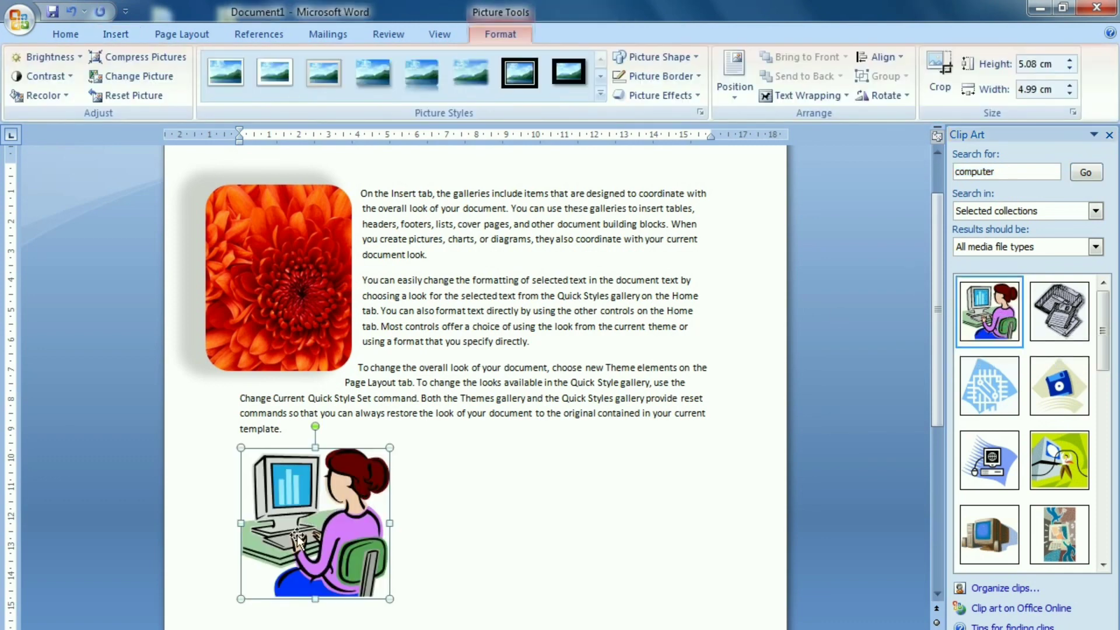
Step: Enlarge the computer clip art from its corner handle, then delete it
{"action": "scroll", "coordinate": [317, 527], "scroll_direction": "down", "scroll_amount": 1}
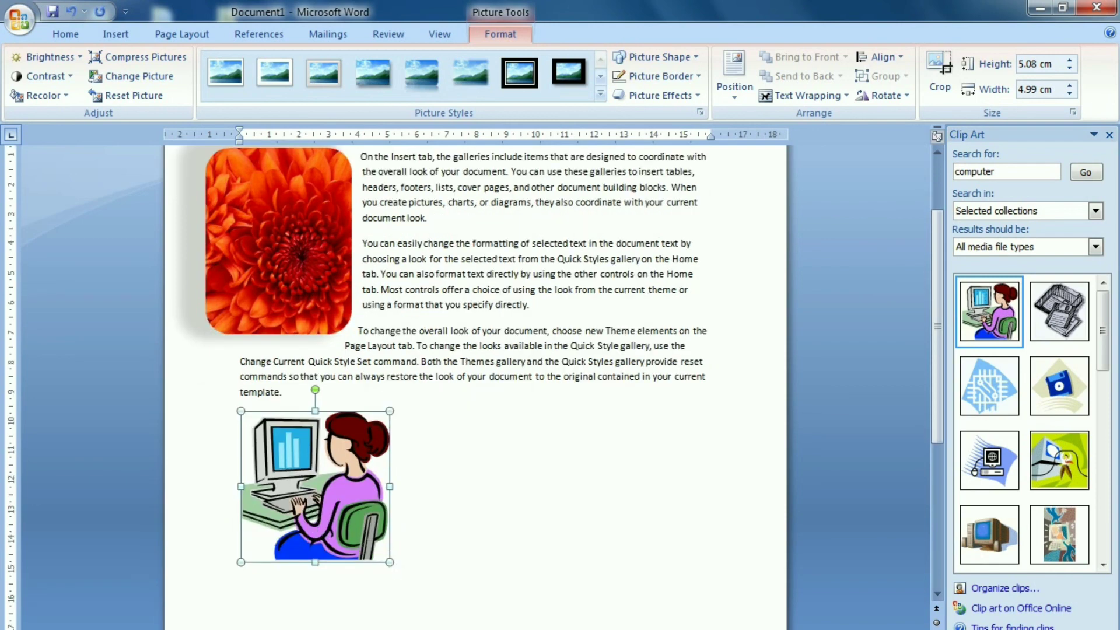
{"action": "left_click_drag", "start_coordinate": [390, 562], "coordinate": [431, 605]}
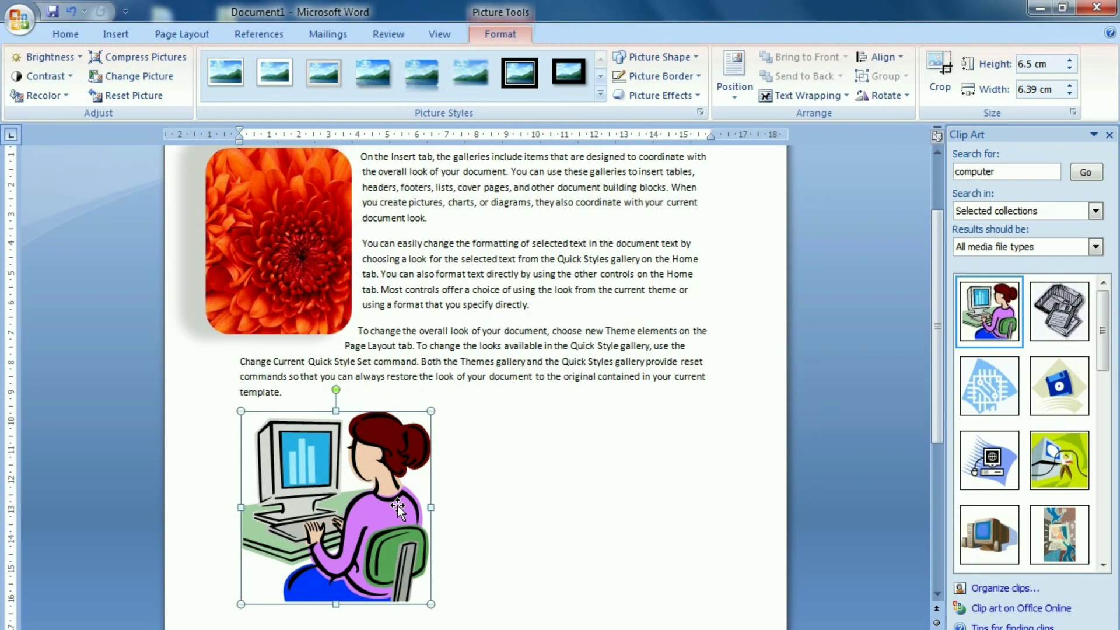
{"action": "key", "text": "Delete"}
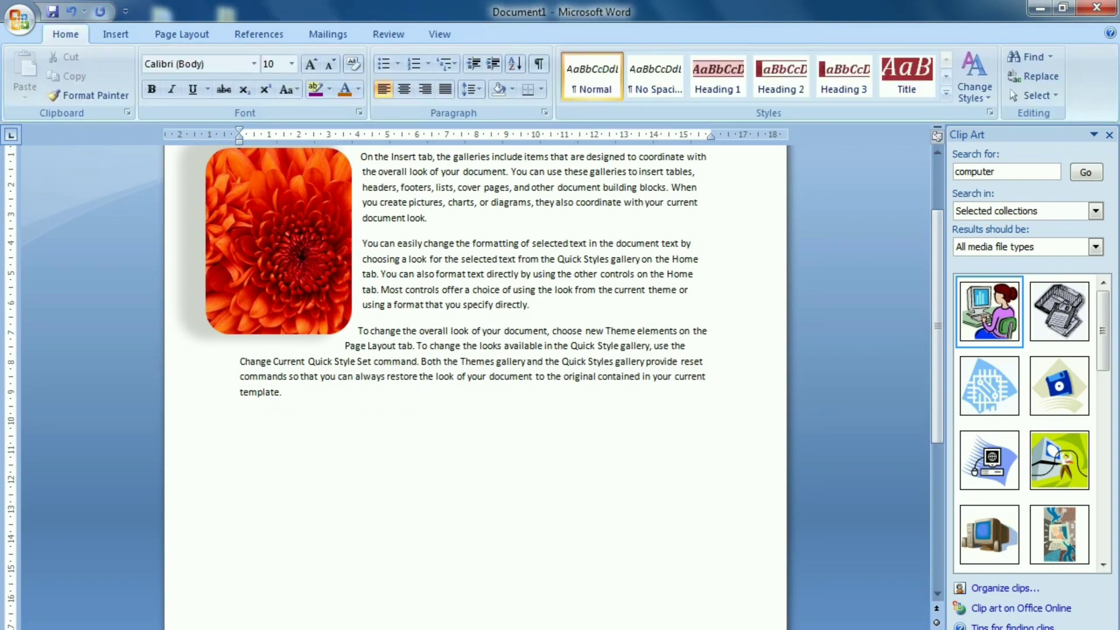
Step: Close the Clip Art pane and select the chrysanthemum to show its Picture Tools Format options
{"action": "left_click", "coordinate": [1109, 135]}
{"action": "left_click", "coordinate": [411, 267]}
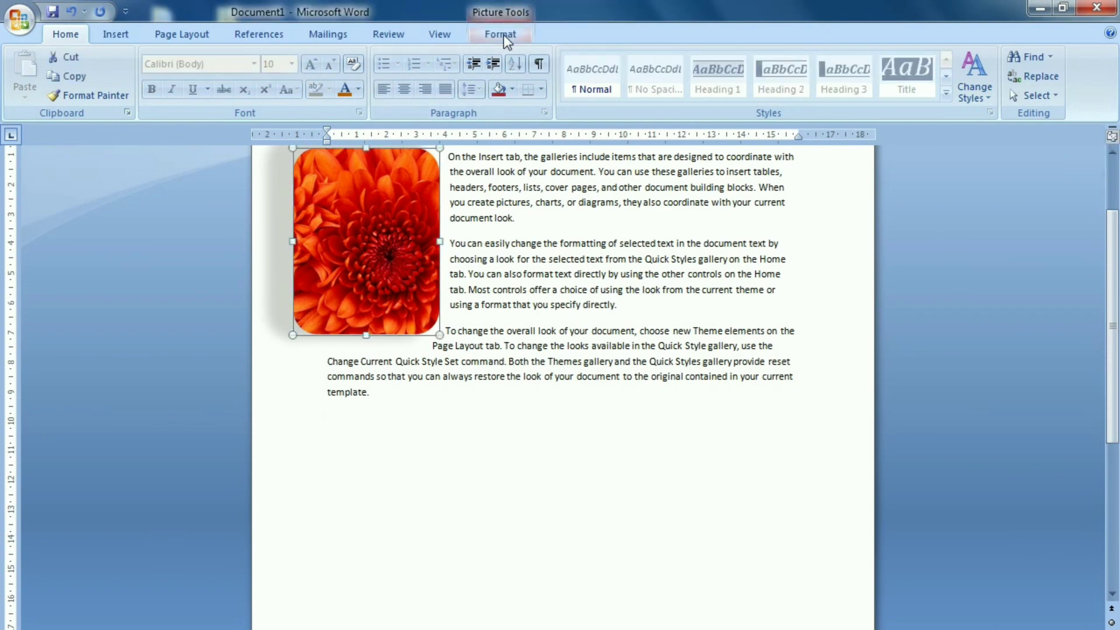
{"action": "left_click", "coordinate": [503, 35]}
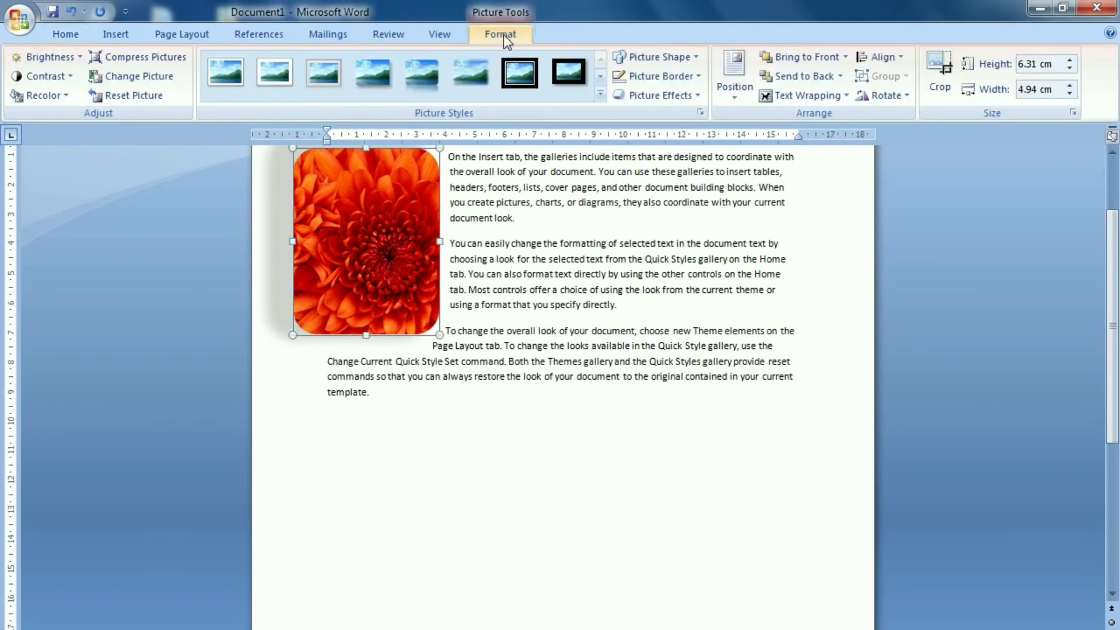